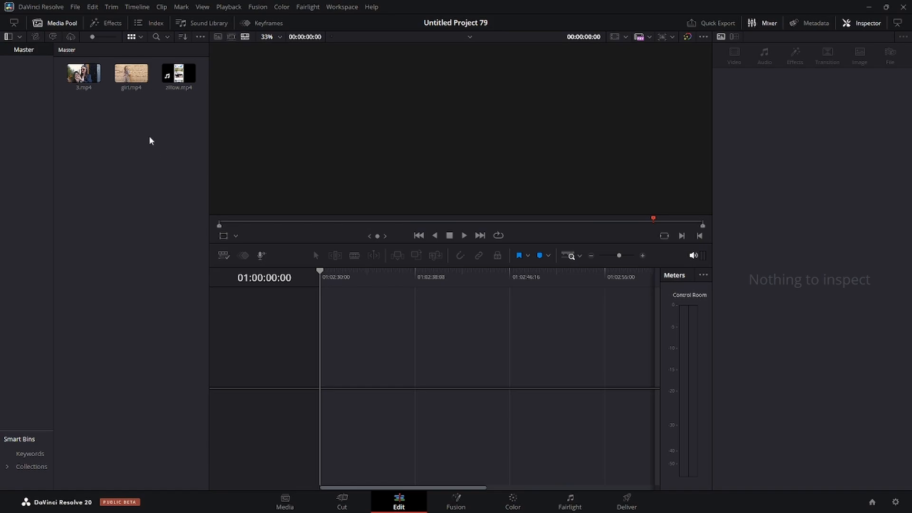
Place girl.mp4 on track V1 and zillow.mp4 on the track above it, both at the start of the timeline.
{"action": "left_click", "coordinate": [129, 78]}
{"action": "left_click_drag", "start_coordinate": [129, 80], "coordinate": [341, 372]}
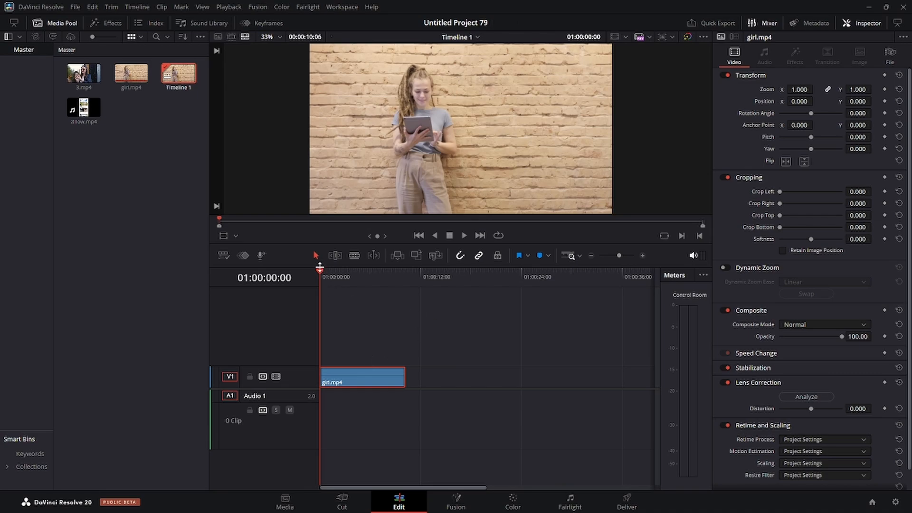
{"action": "left_click", "coordinate": [86, 113]}
{"action": "left_click_drag", "start_coordinate": [86, 113], "coordinate": [320, 347]}
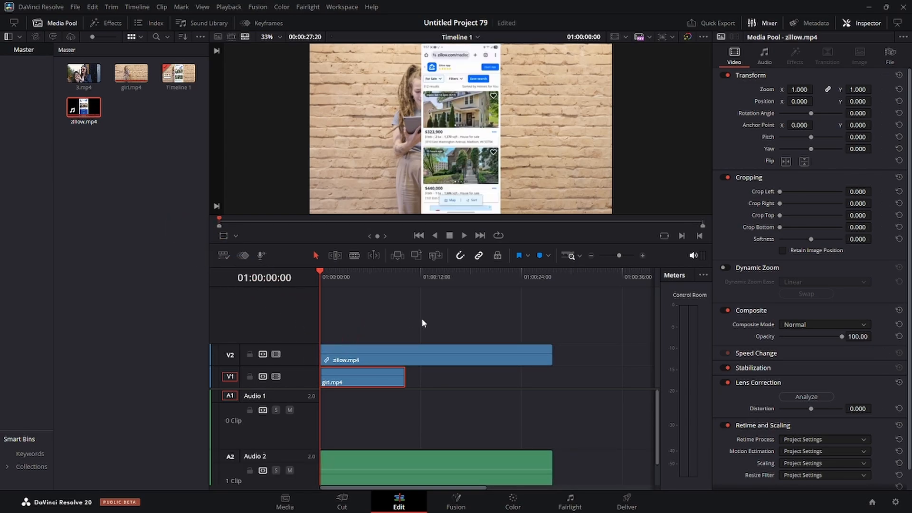
Delete only the audio of zillow.mp4 and trim its video to end together with girl.mp4.
{"action": "left_click", "coordinate": [447, 360]}
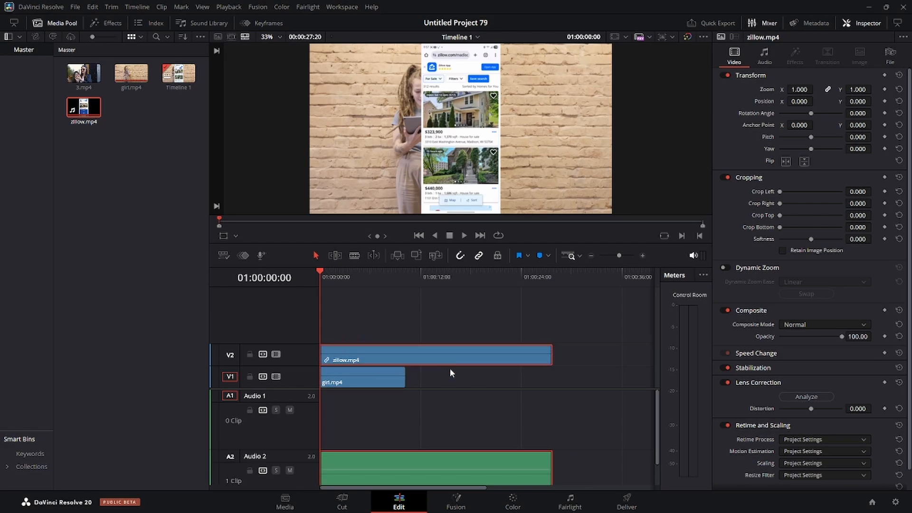
{"action": "right_click", "coordinate": [461, 473]}
{"action": "left_click", "coordinate": [472, 460]}
{"action": "left_click", "coordinate": [485, 467]}
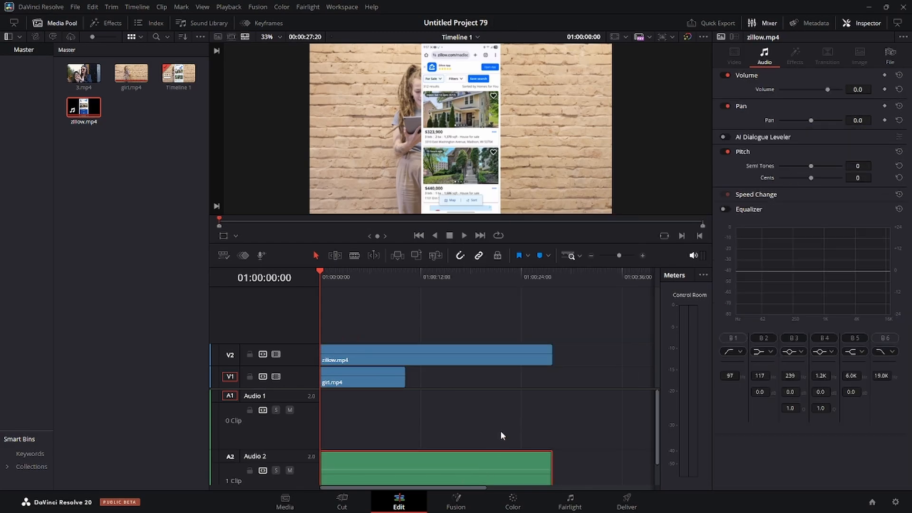
{"action": "key", "text": "Delete"}
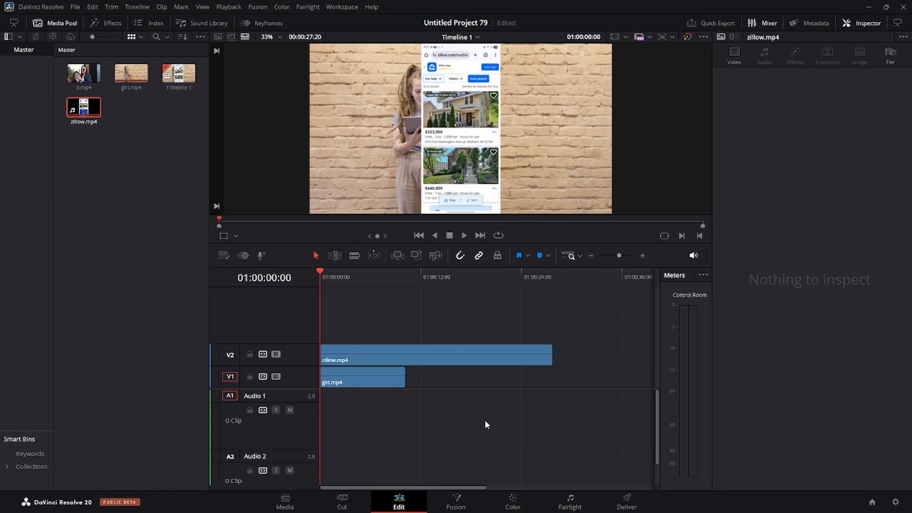
{"action": "left_click_drag", "start_coordinate": [551, 359], "coordinate": [407, 361]}
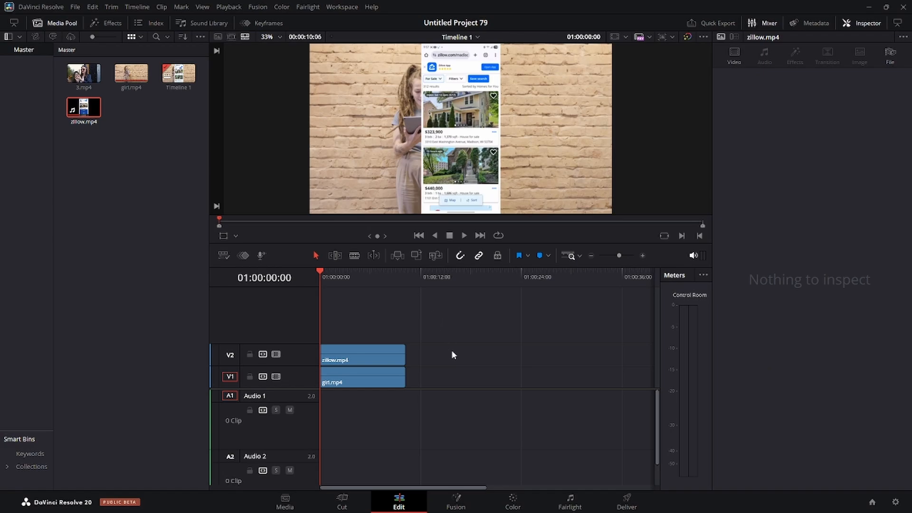
Scale the zillow.mp4 clip to a zoom of 0.610 and set its X position to 318.
{"action": "left_click", "coordinate": [369, 354]}
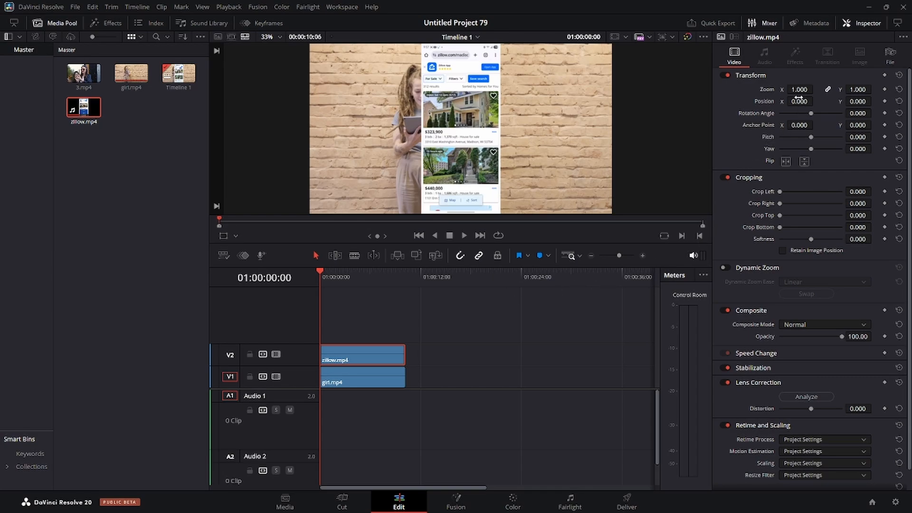
{"action": "left_click_drag", "start_coordinate": [801, 89], "coordinate": [782, 90]}
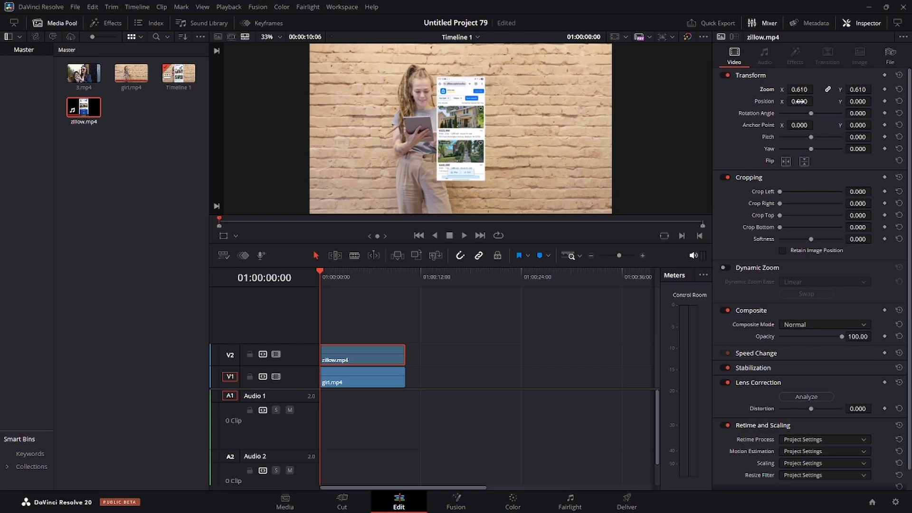
{"action": "left_click_drag", "start_coordinate": [796, 102], "coordinate": [826, 101]}
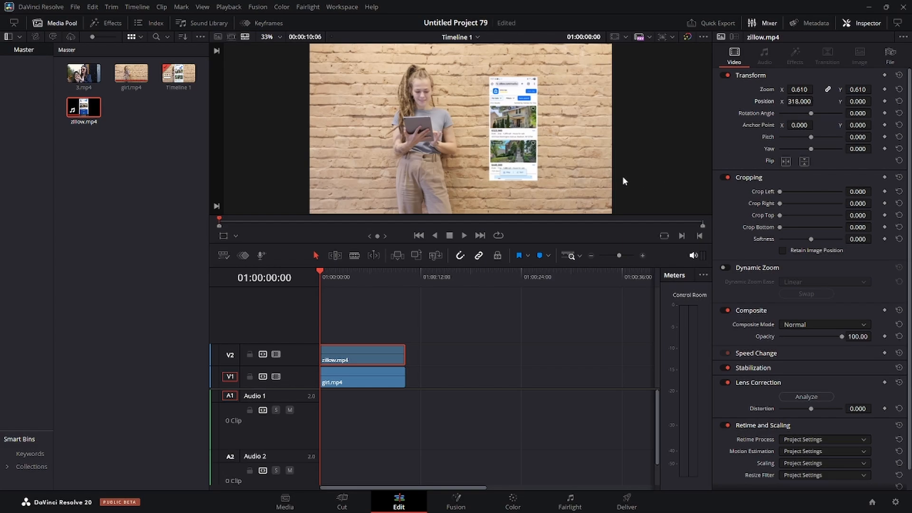
Combine the zillow.mp4 and girl.mp4 clips into a new Fusion clip and open it on the Fusion page.
{"action": "left_click", "coordinate": [469, 324]}
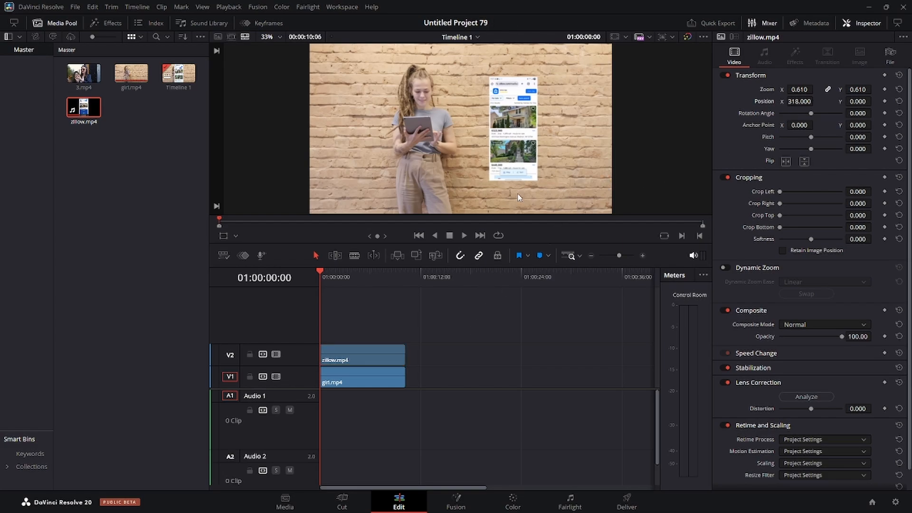
{"action": "left_click_drag", "start_coordinate": [463, 326], "coordinate": [367, 390]}
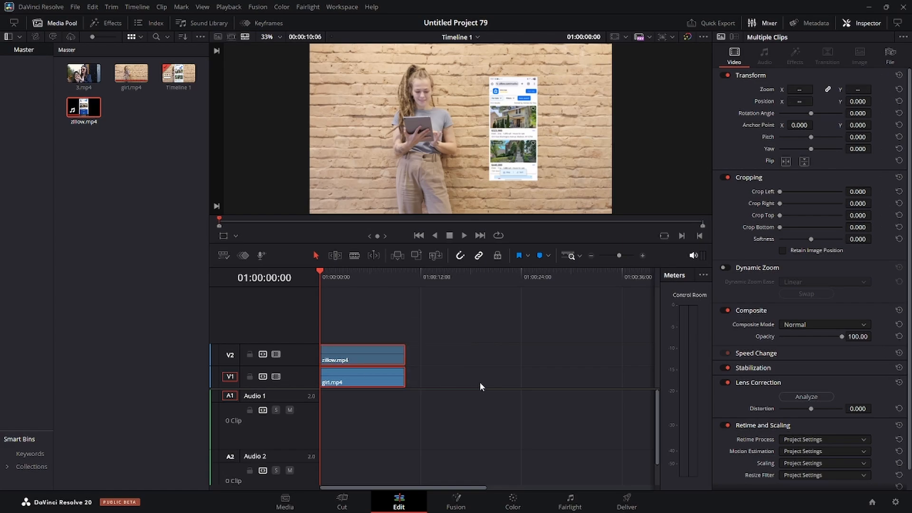
{"action": "right_click", "coordinate": [366, 356]}
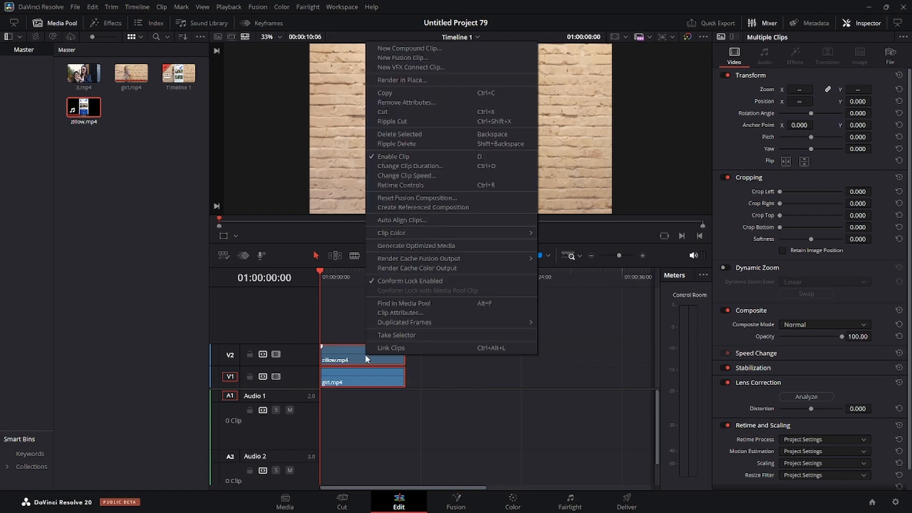
{"action": "left_click", "coordinate": [402, 57]}
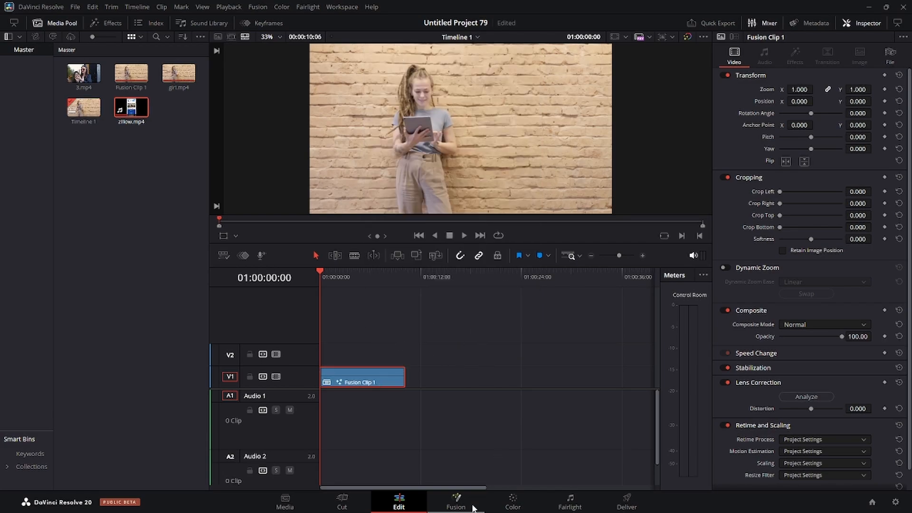
{"action": "left_click", "coordinate": [456, 505]}
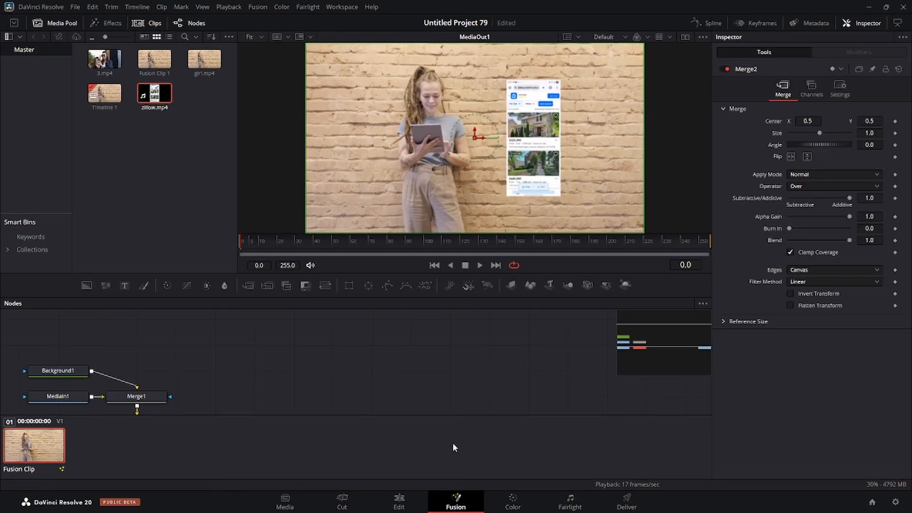
Spread out the node graph by moving MediaOut1, both Merge nodes and Background1 far away from the MediaIn nodes.
{"action": "left_click_drag", "start_coordinate": [458, 395], "coordinate": [683, 394]}
{"action": "mouse_move", "coordinate": [183, 341]}
{"action": "left_mouse_down"}
{"action": "mouse_move", "coordinate": [133, 401]}
{"action": "mouse_move", "coordinate": [212, 372]}
{"action": "mouse_move", "coordinate": [603, 376]}
{"action": "left_mouse_up"}
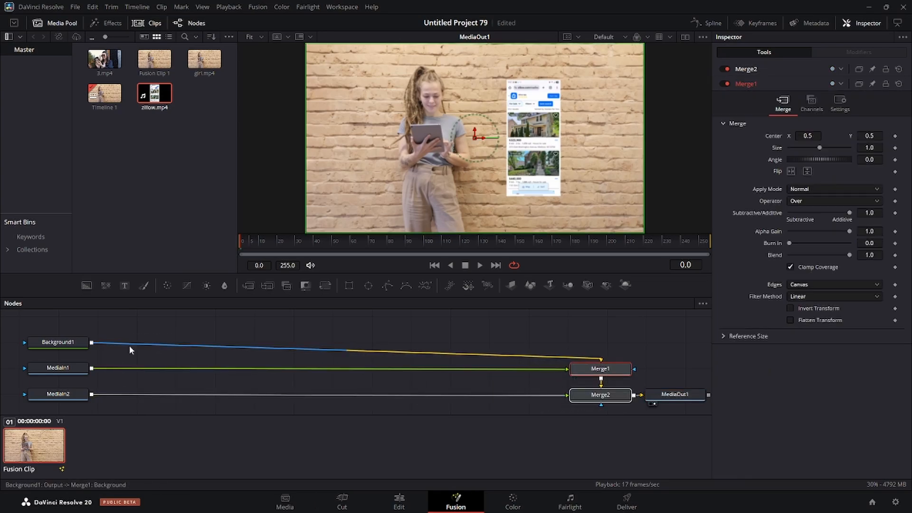
{"action": "left_click_drag", "start_coordinate": [58, 342], "coordinate": [600, 344]}
{"action": "left_click", "coordinate": [600, 342]}
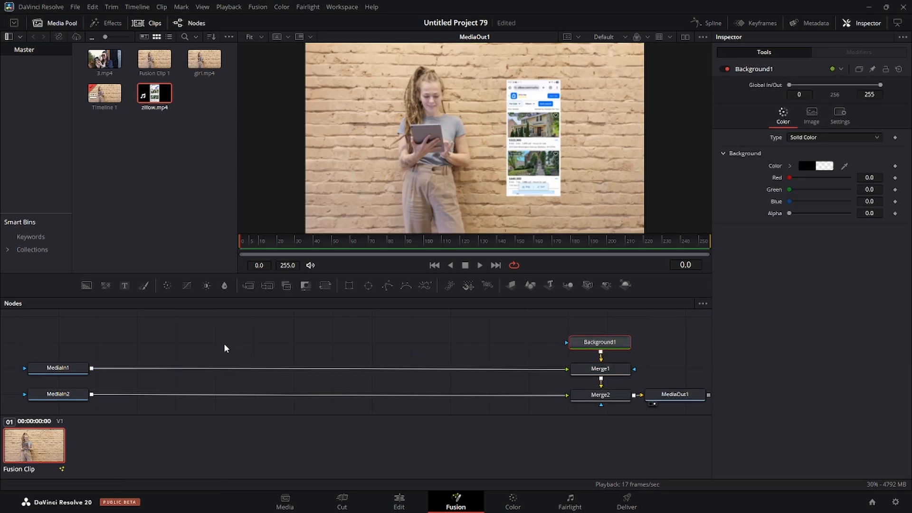
Switch to dual viewers and show the MediaIn1 node in the empty one.
{"action": "left_click", "coordinate": [683, 37]}
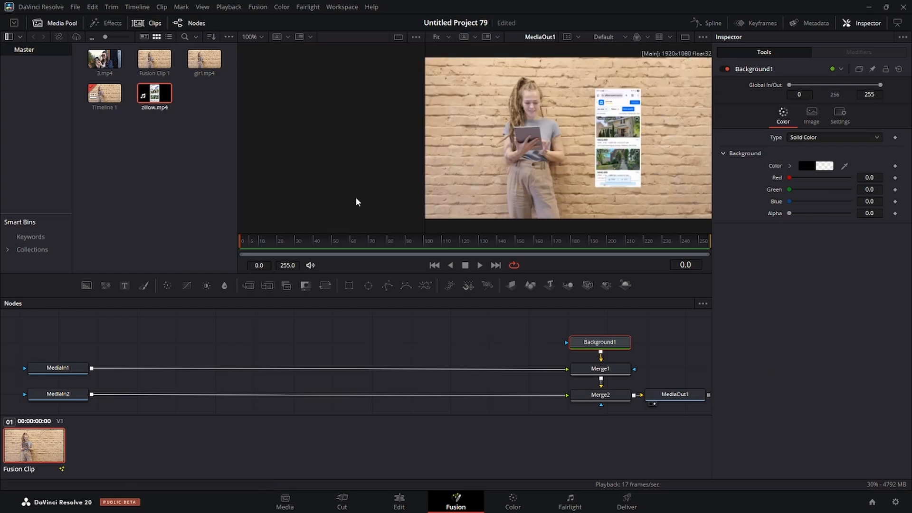
{"action": "left_click", "coordinate": [63, 368]}
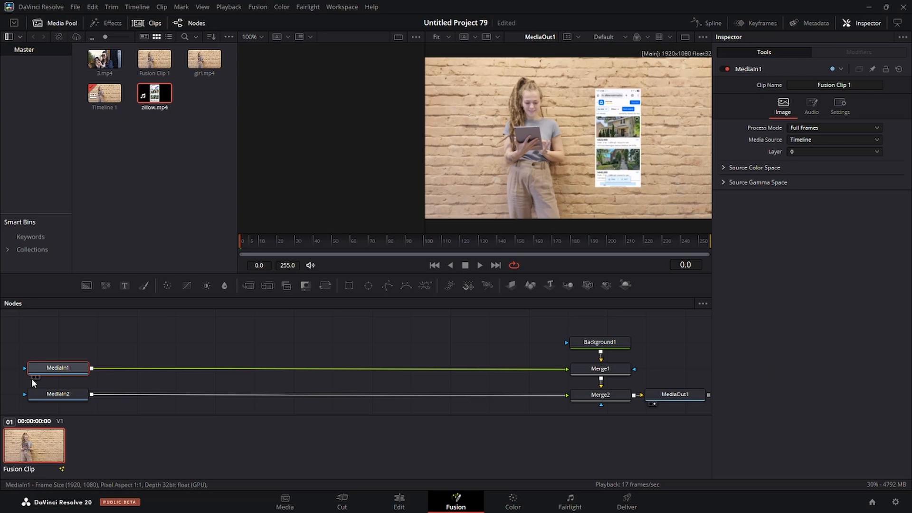
{"action": "left_click", "coordinate": [32, 376]}
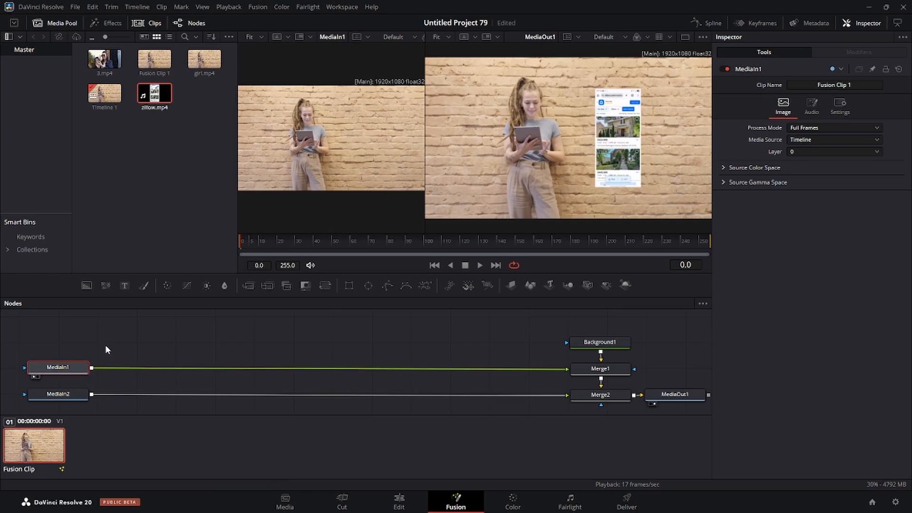
Rename the MediaIn1 node to bg.
{"action": "key", "text": "F2"}
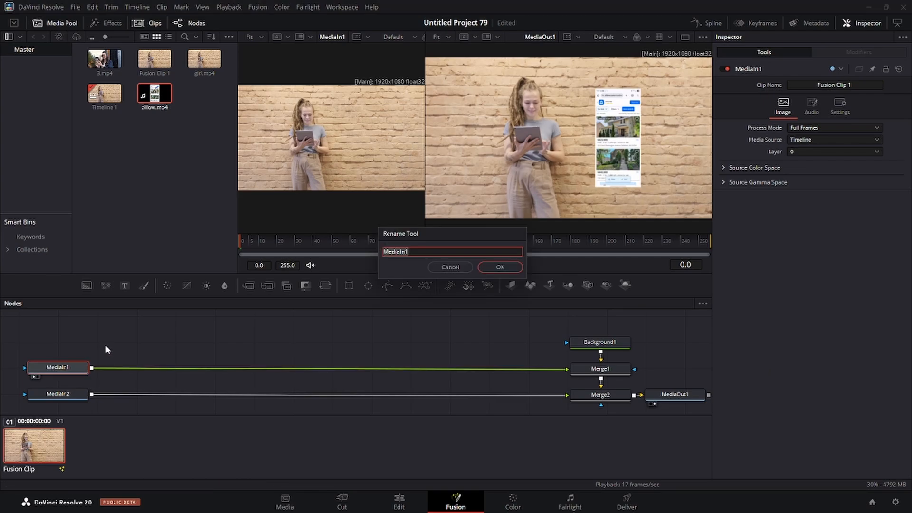
{"action": "key", "text": "BackSpace"}
{"action": "type", "text": "bg"}
{"action": "key", "text": "Return"}
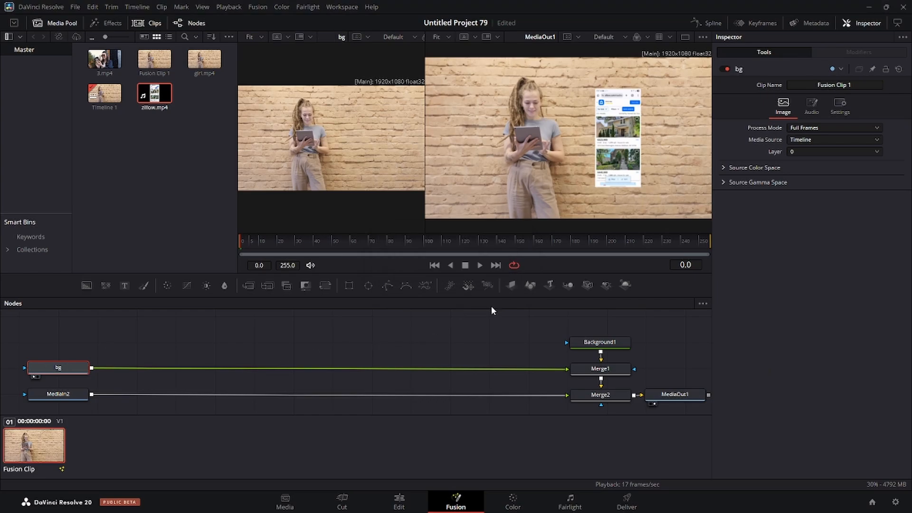
Rename the MediaIn2 node to hologram.
{"action": "left_click", "coordinate": [62, 401]}
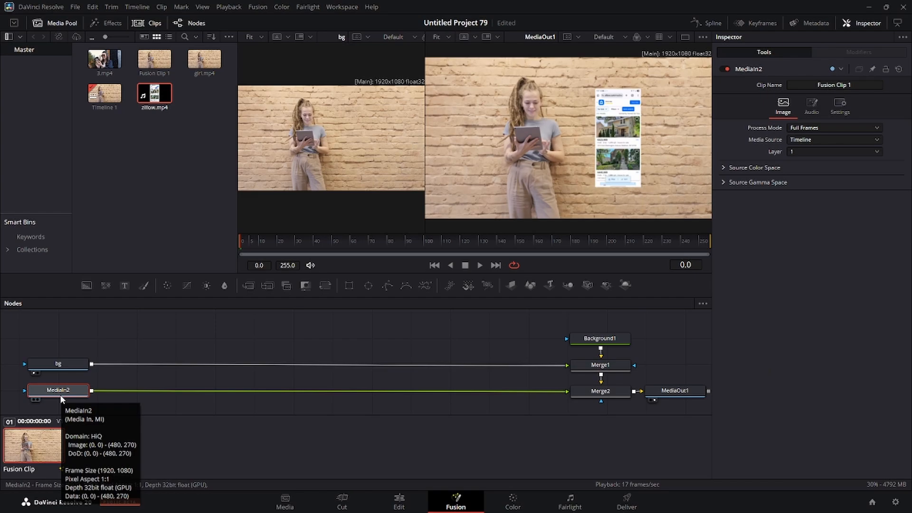
{"action": "key", "text": "F2"}
{"action": "type", "text": "h"}
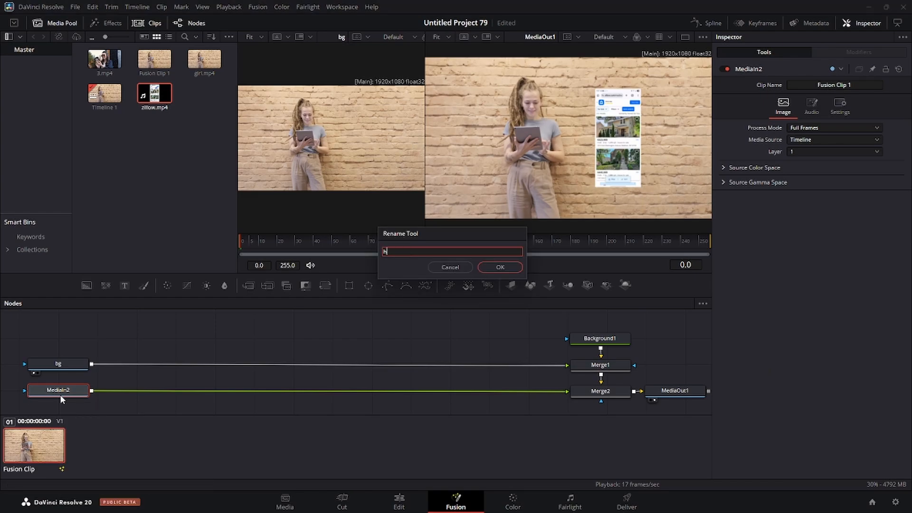
{"action": "type", "text": "ologram"}
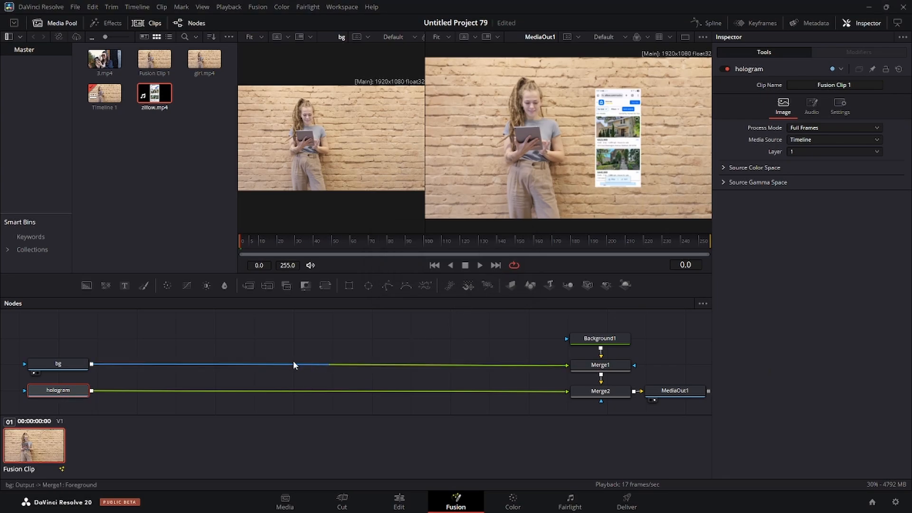
Preview the hologram node in place of bg in the second viewer, and return to a single viewer.
{"action": "left_click", "coordinate": [32, 373]}
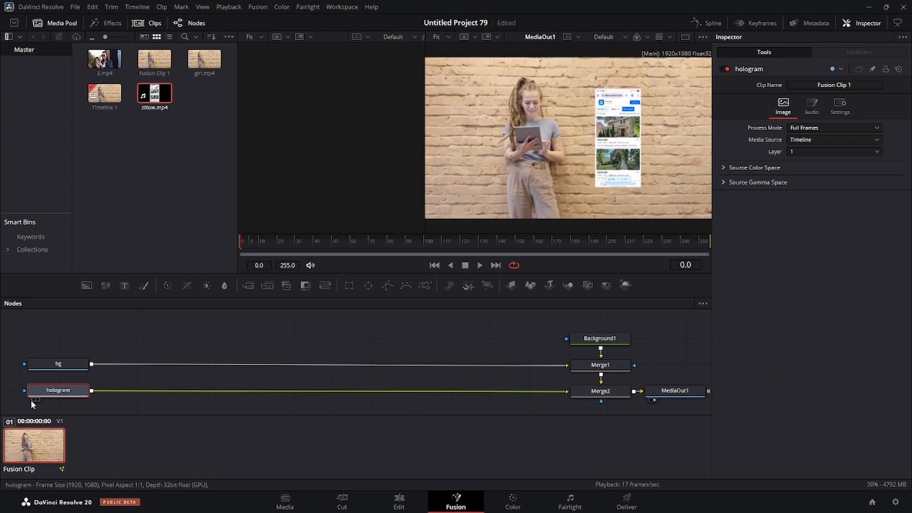
{"action": "left_click", "coordinate": [34, 399]}
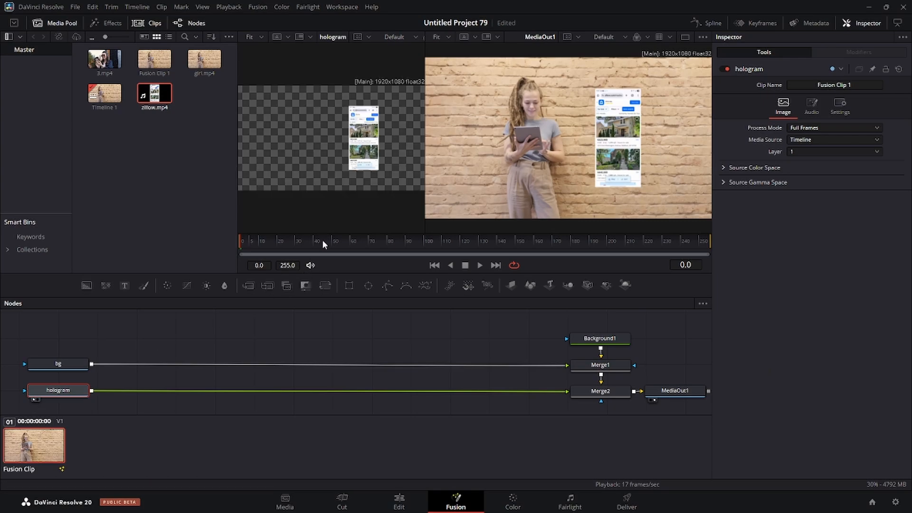
{"action": "left_click", "coordinate": [31, 399]}
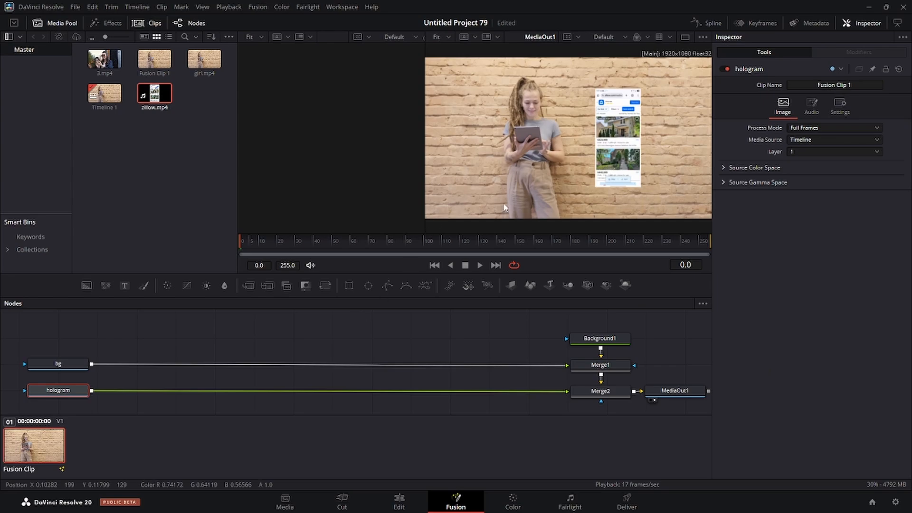
{"action": "left_click", "coordinate": [685, 37]}
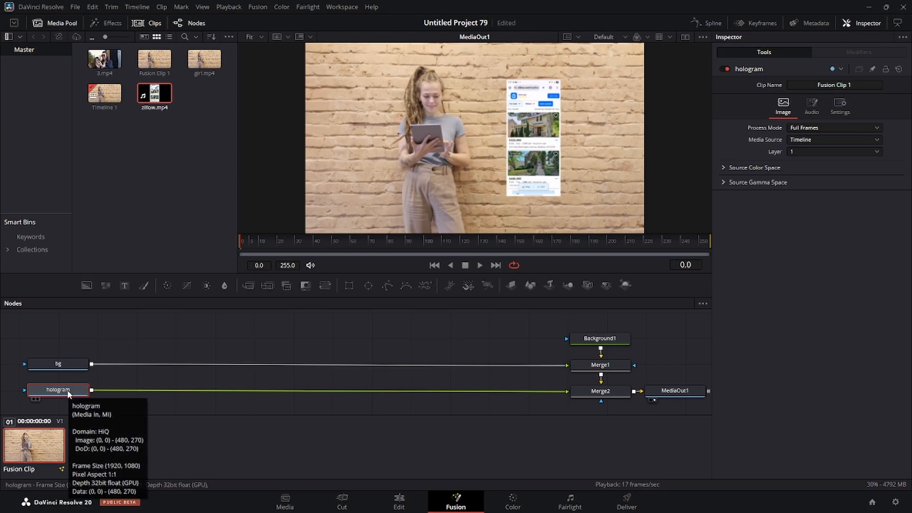
Add a Brightness / Contrast node directly after the hologram node.
{"action": "key", "text": "shift+space"}
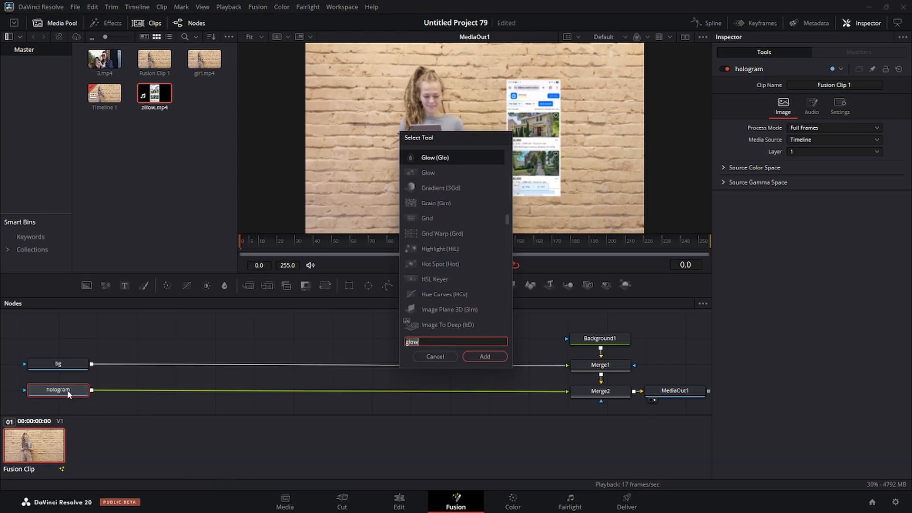
{"action": "type", "text": "bright"}
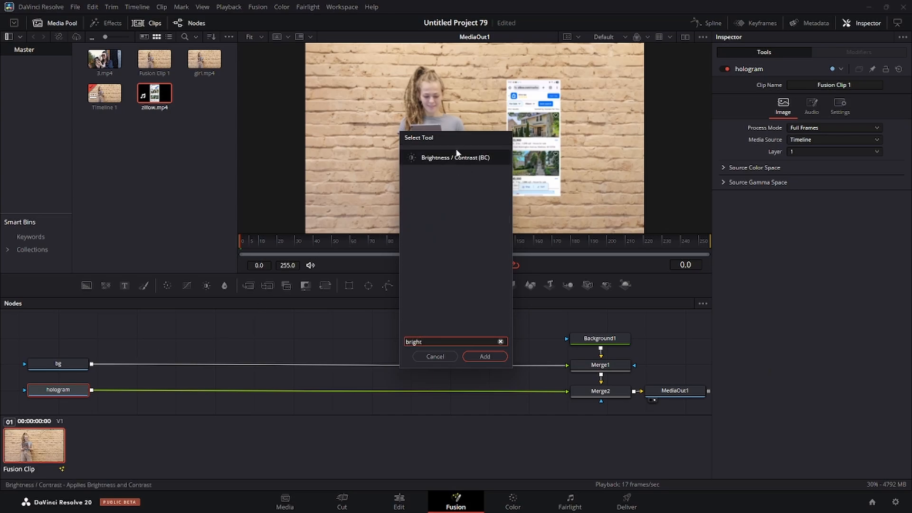
{"action": "left_click", "coordinate": [471, 358]}
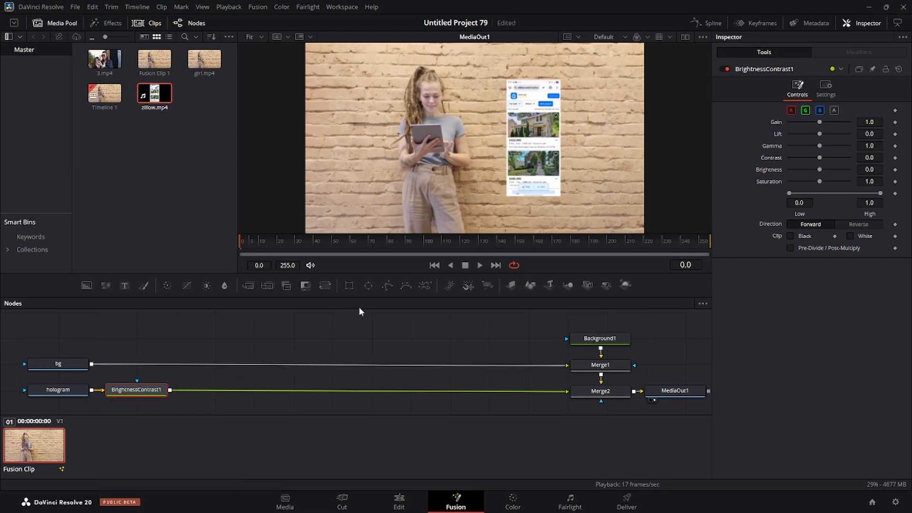
Include the alpha channel in the Brightness / Contrast node and lower its gain to 0.7.
{"action": "left_click", "coordinate": [834, 112]}
{"action": "mouse_move", "coordinate": [820, 124]}
{"action": "left_mouse_down"}
{"action": "mouse_move", "coordinate": [783, 131]}
{"action": "mouse_move", "coordinate": [823, 126]}
{"action": "mouse_move", "coordinate": [789, 130]}
{"action": "mouse_move", "coordinate": [804, 126]}
{"action": "left_mouse_up"}
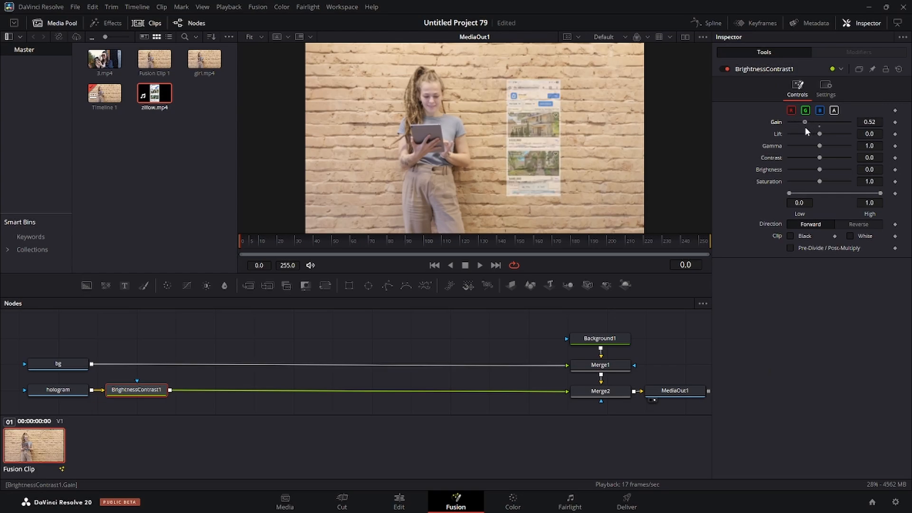
{"action": "left_click_drag", "start_coordinate": [805, 126], "coordinate": [808, 127]}
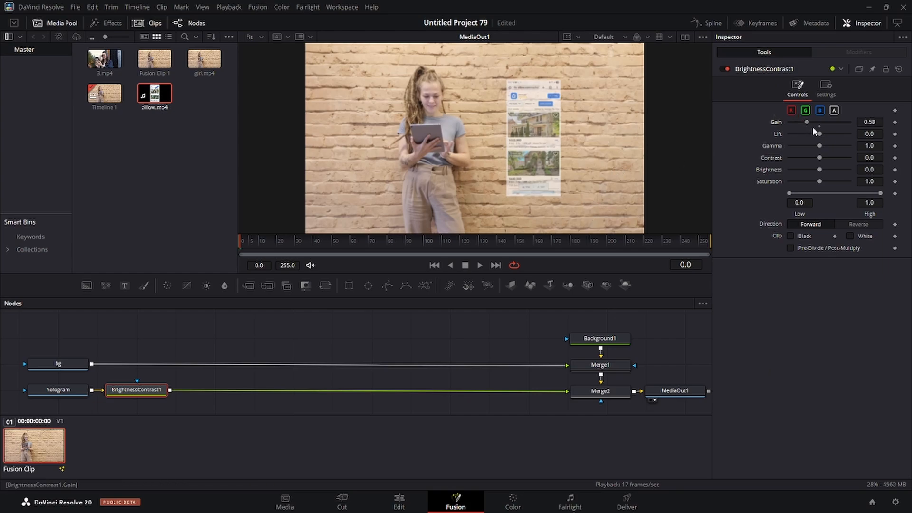
{"action": "mouse_move", "coordinate": [806, 123]}
{"action": "left_mouse_down"}
{"action": "mouse_move", "coordinate": [796, 124]}
{"action": "mouse_move", "coordinate": [809, 123]}
{"action": "left_mouse_up"}
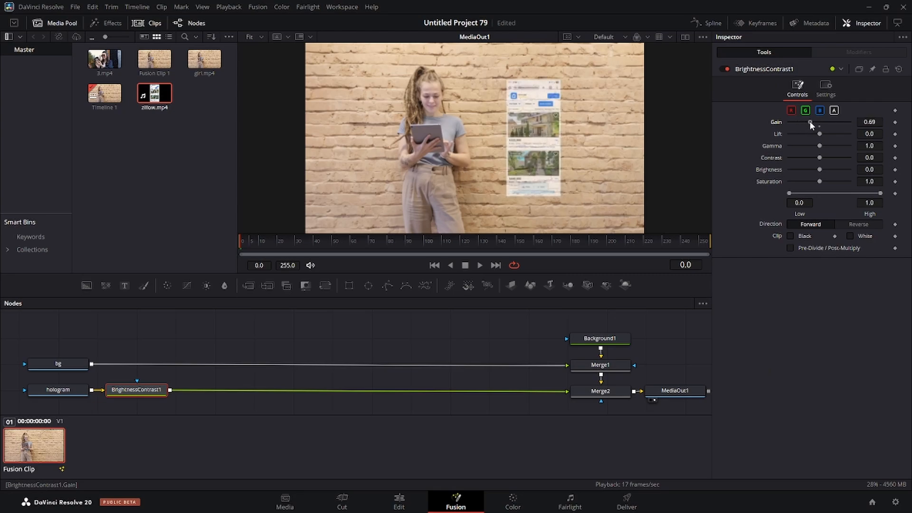
{"action": "left_click_drag", "start_coordinate": [809, 122], "coordinate": [810, 121]}
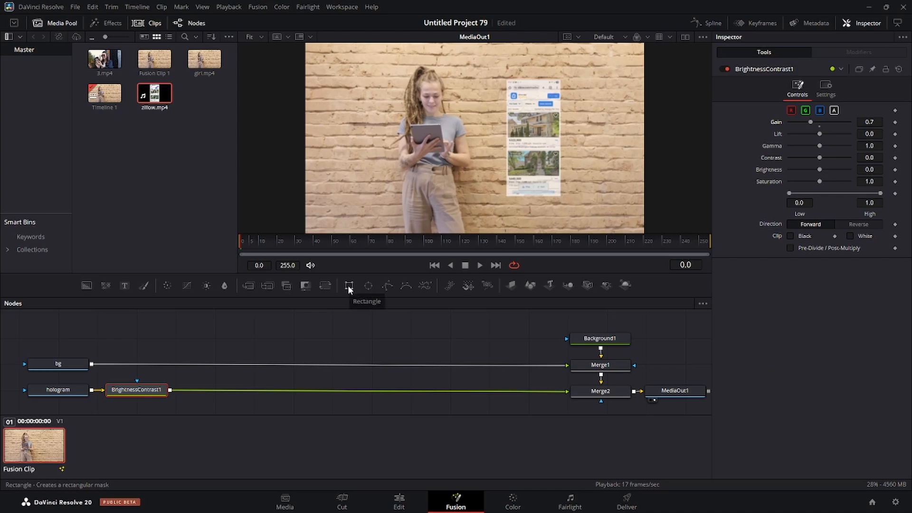
Save the project and add a DVE node directly after the Brightness / Contrast node.
{"action": "key", "text": "ctrl+s"}
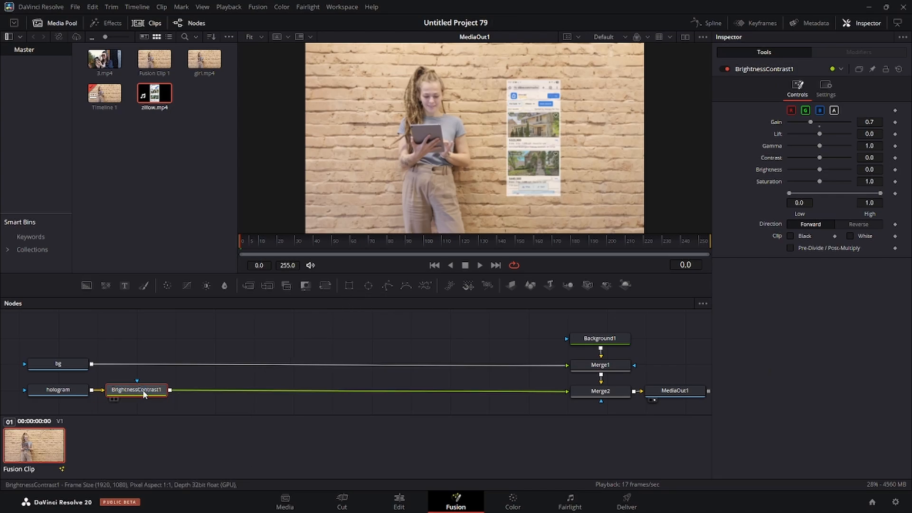
{"action": "key", "text": "shift+space"}
{"action": "type", "text": "bright"}
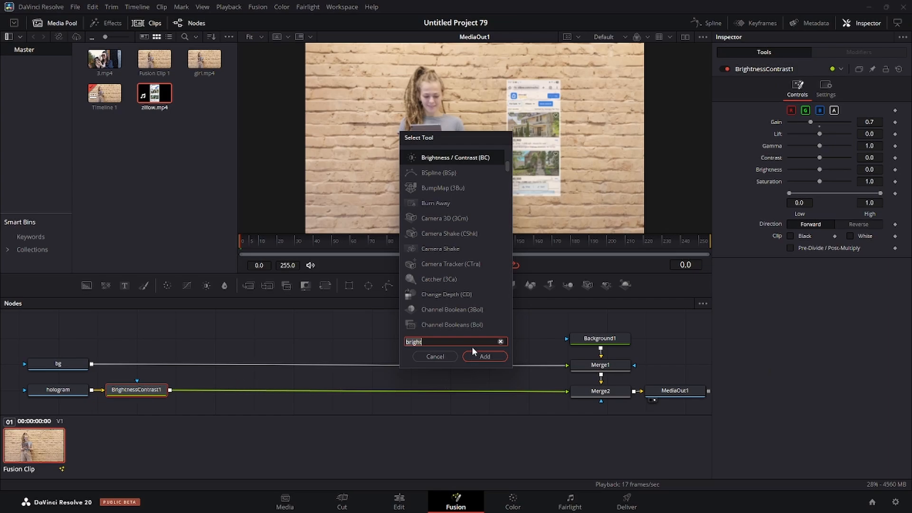
{"action": "key", "text": "BackSpace"}
{"action": "key", "text": "BackSpace"}
{"action": "key", "text": "BackSpace"}
{"action": "key", "text": "BackSpace"}
{"action": "key", "text": "BackSpace"}
{"action": "key", "text": "BackSpace"}
{"action": "type", "text": "dve"}
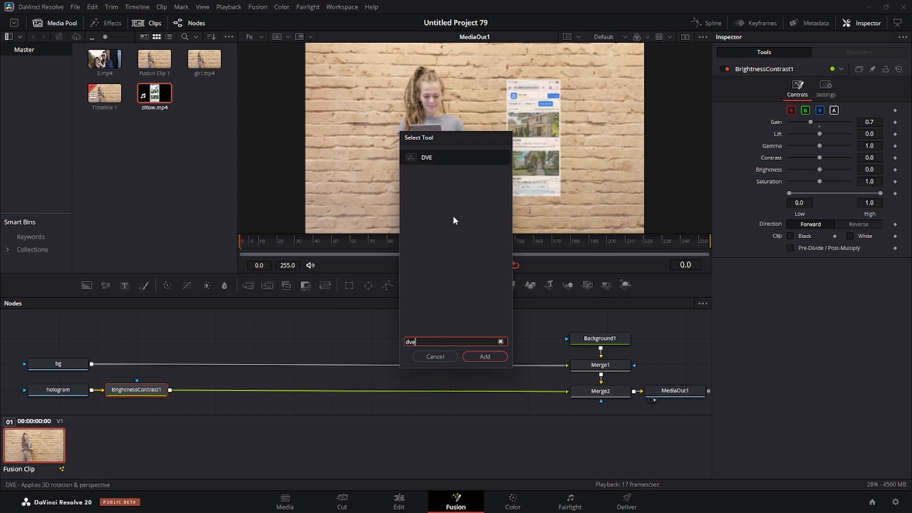
{"action": "left_click", "coordinate": [473, 355]}
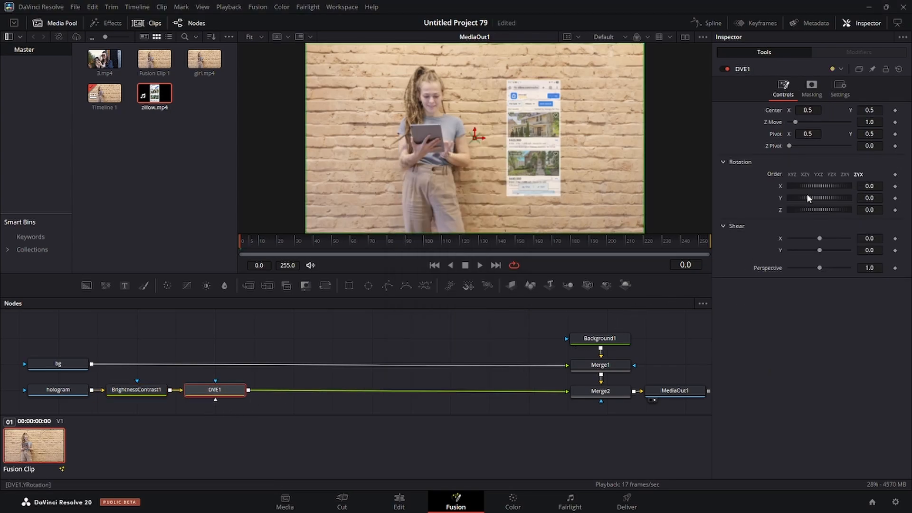
Try rotating the hologram around X, Y and Z with the DVE node, and reset all three angles.
{"action": "left_click_drag", "start_coordinate": [804, 197], "coordinate": [783, 214]}
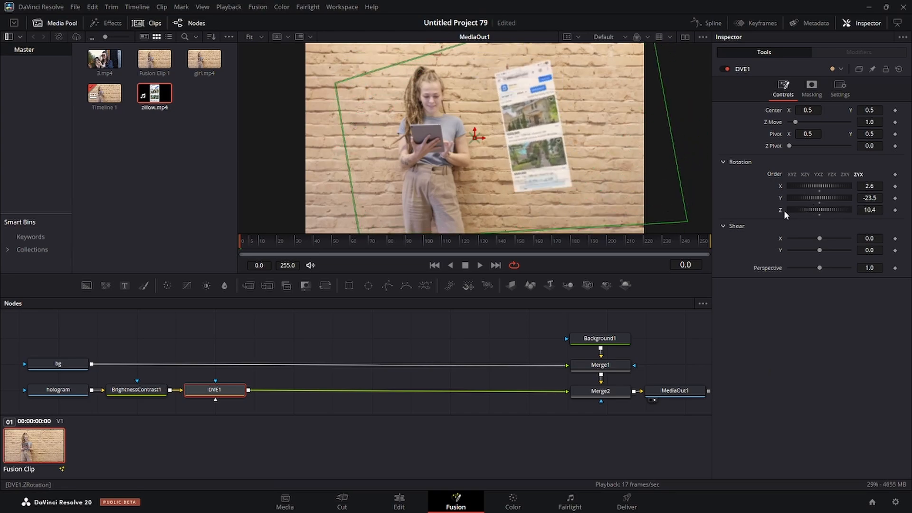
{"action": "double_click", "coordinate": [779, 209]}
{"action": "double_click", "coordinate": [780, 199]}
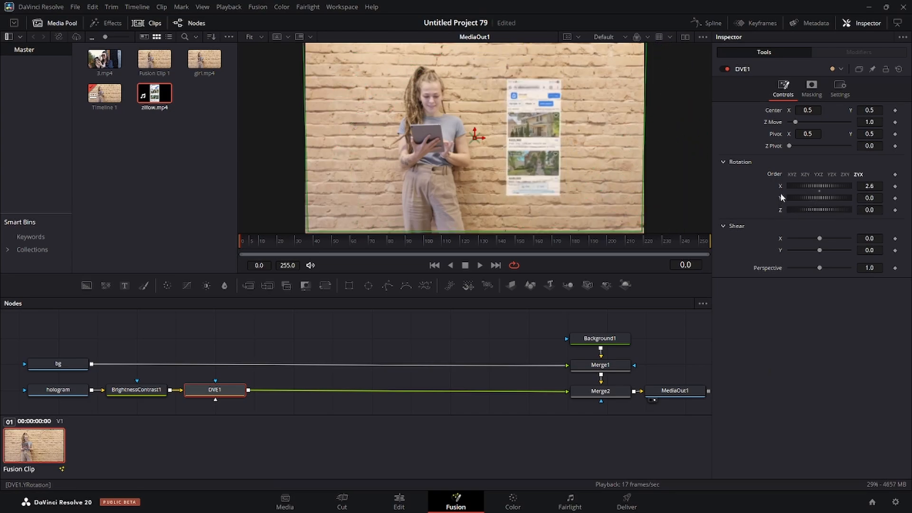
{"action": "double_click", "coordinate": [780, 186]}
Turn the DVE's Y rotation to about -28.7 and shift its center to about X 0.532, Y 0.502.
{"action": "left_click_drag", "start_coordinate": [804, 196], "coordinate": [799, 198]}
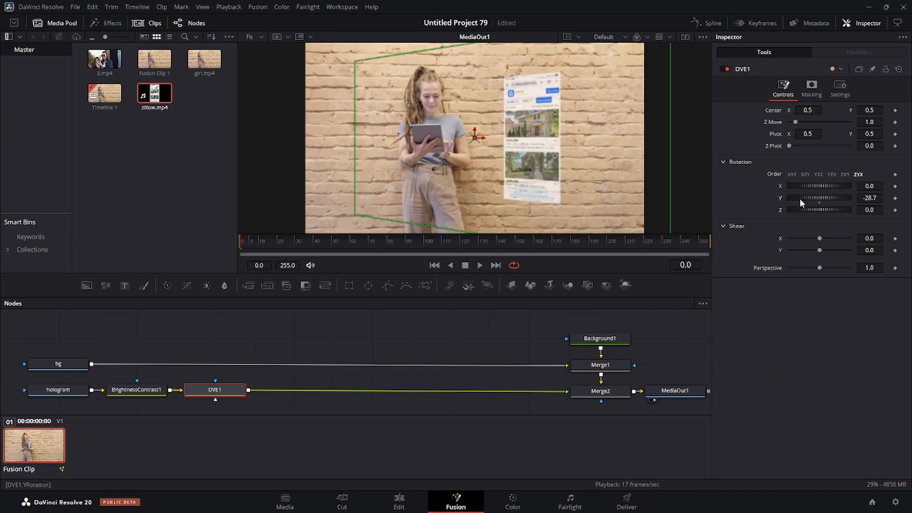
{"action": "left_click_drag", "start_coordinate": [475, 139], "coordinate": [486, 139]}
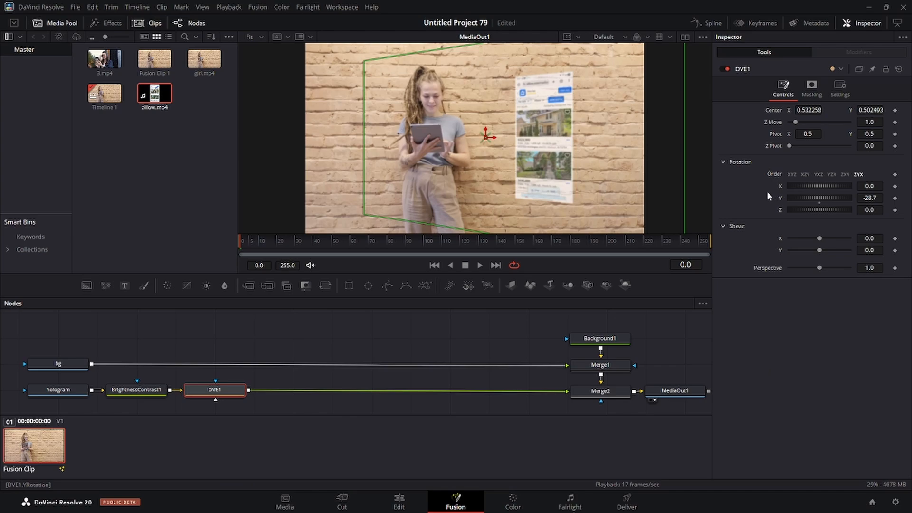
Add a Shadow node directly after the DVE node.
{"action": "left_click", "coordinate": [391, 365]}
{"action": "key", "text": "shift+space"}
{"action": "type", "text": "dve"}
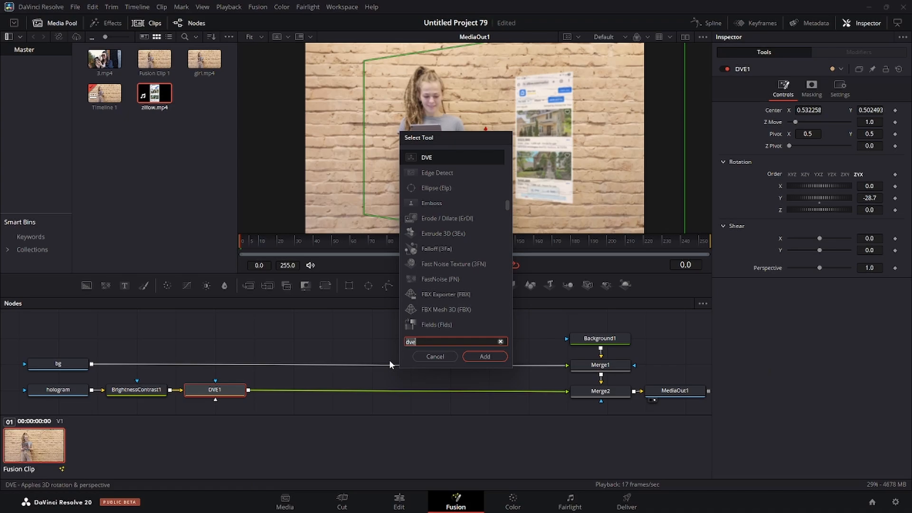
{"action": "type", "text": "s"}
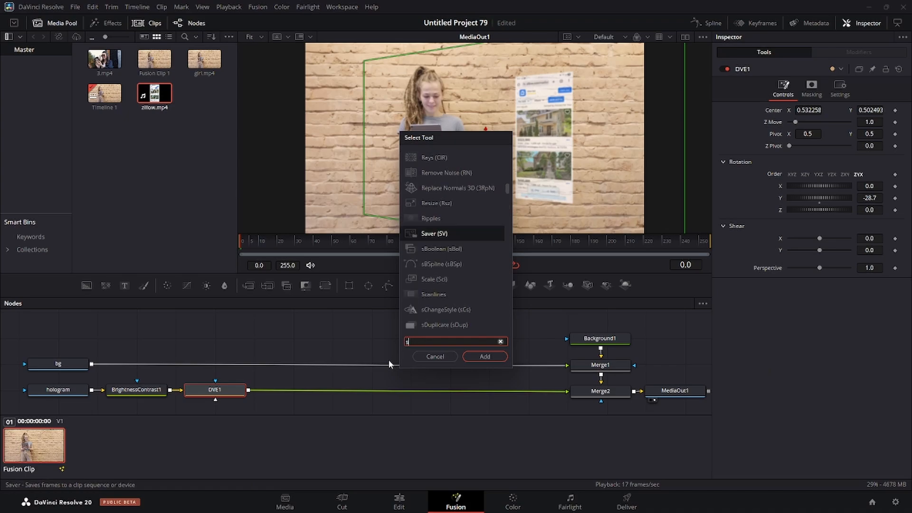
{"action": "type", "text": "hadow"}
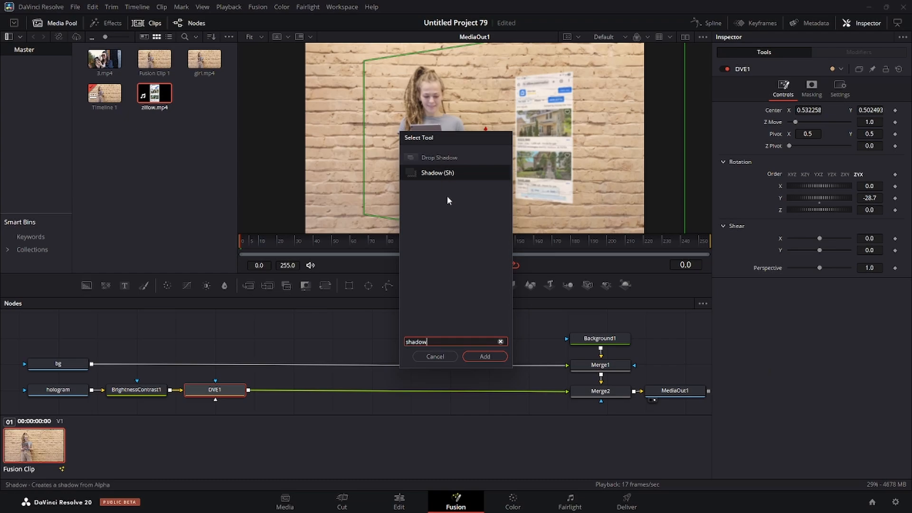
{"action": "left_click", "coordinate": [480, 357]}
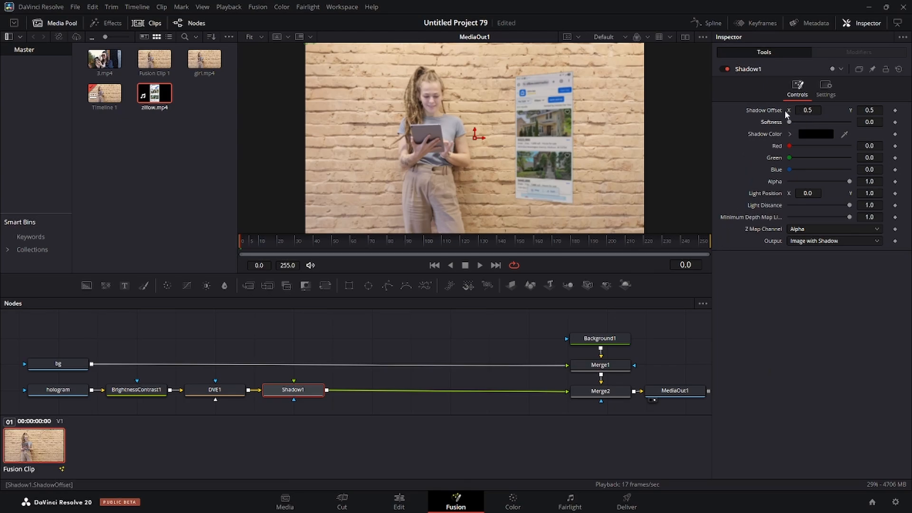
Raise the shadow's softness to about 0.02 and set its color to cyan (#00ffff).
{"action": "left_click_drag", "start_coordinate": [791, 121], "coordinate": [816, 126]}
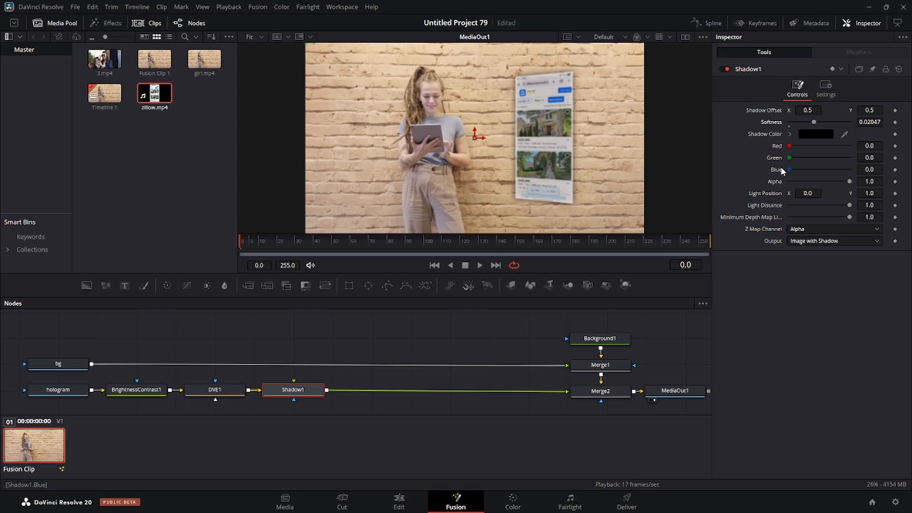
{"action": "left_click", "coordinate": [806, 134]}
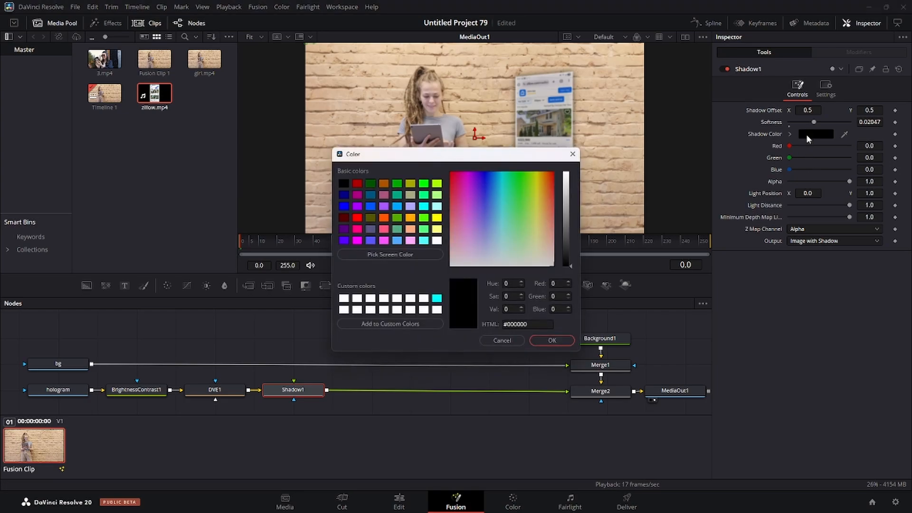
{"action": "left_click", "coordinate": [436, 298]}
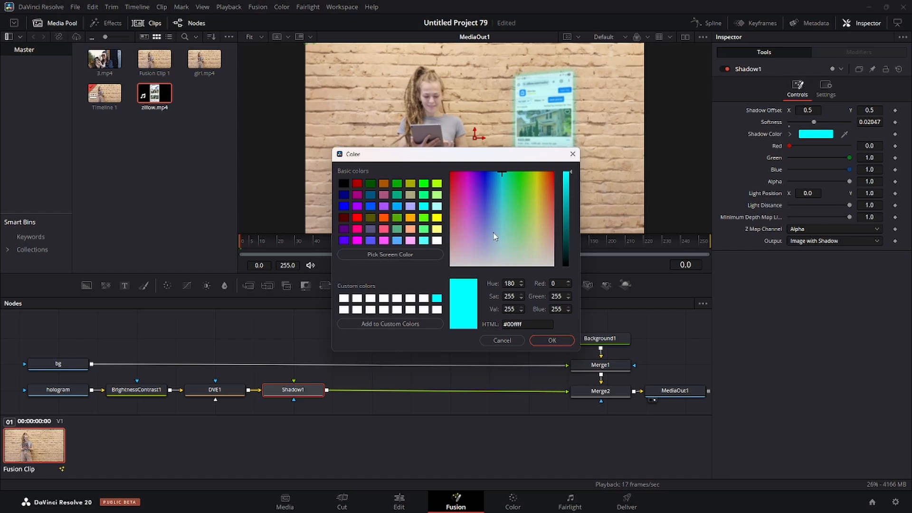
{"action": "left_click", "coordinate": [548, 340]}
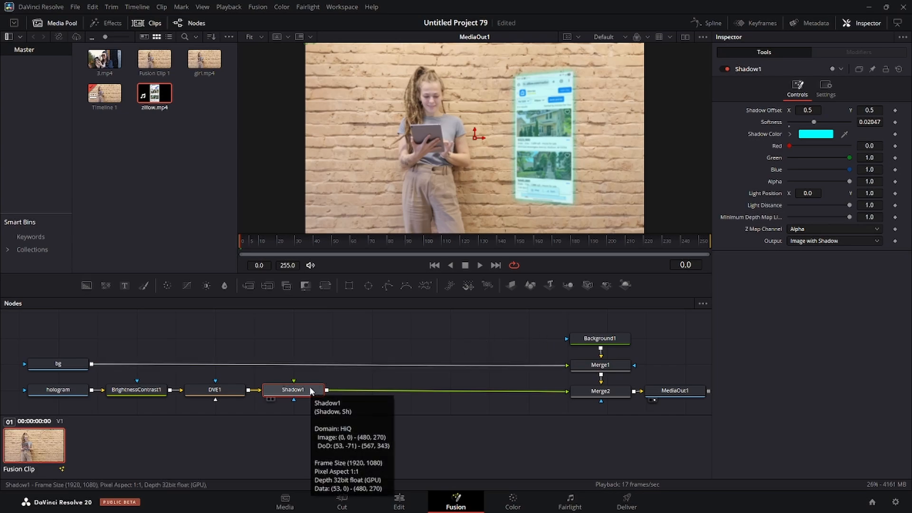
Add a Glow node directly after the Shadow node.
{"action": "key", "text": "shift+space"}
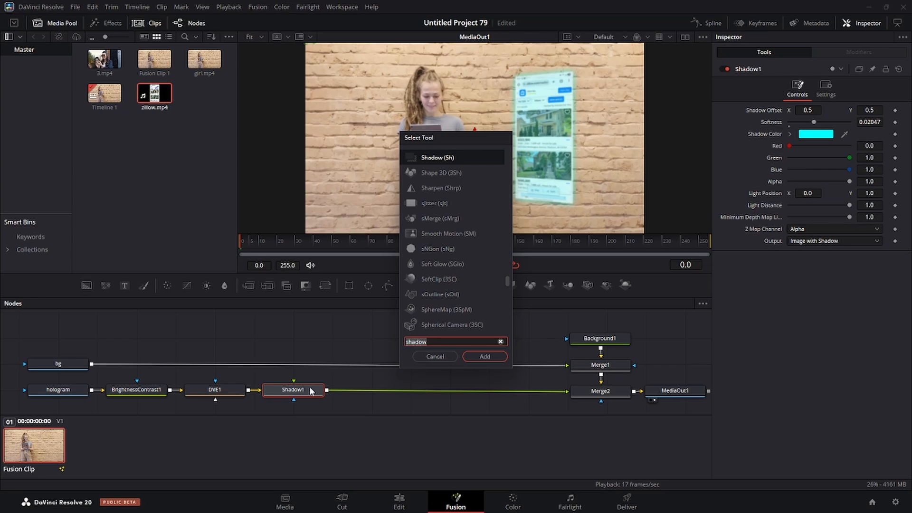
{"action": "type", "text": "glow"}
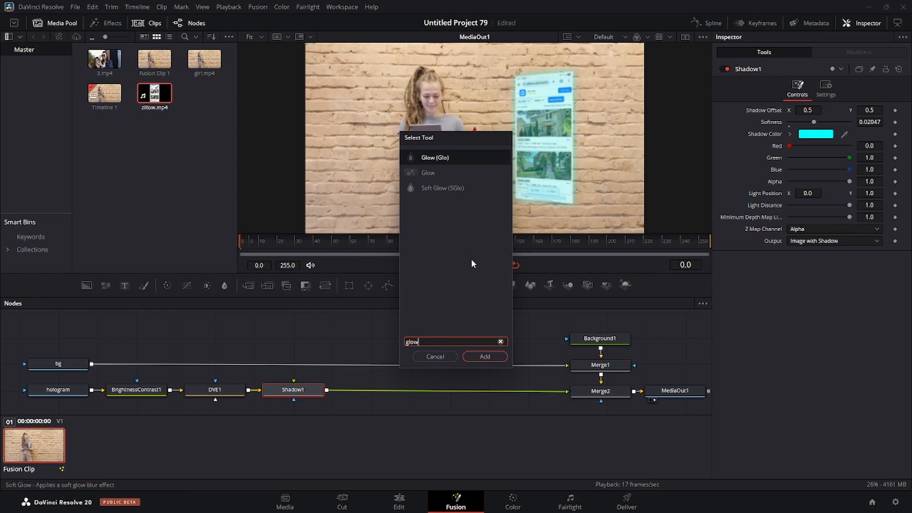
{"action": "left_click", "coordinate": [484, 356]}
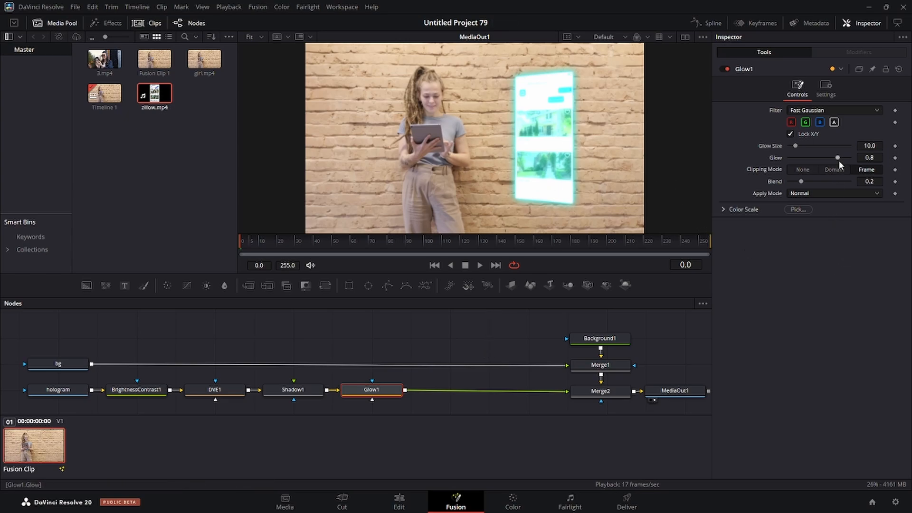
Lower the Glow node's glow to about 0.567, keep glow size at 10, and review the result across the clip.
{"action": "mouse_move", "coordinate": [836, 158]}
{"action": "left_mouse_down"}
{"action": "mouse_move", "coordinate": [791, 165]}
{"action": "mouse_move", "coordinate": [823, 159]}
{"action": "left_mouse_up"}
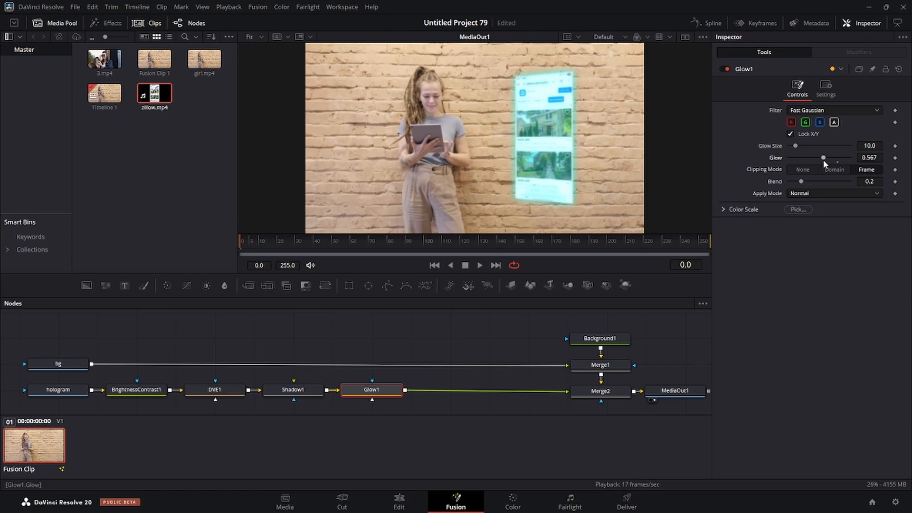
{"action": "left_click_drag", "start_coordinate": [795, 146], "coordinate": [793, 145]}
{"action": "mouse_move", "coordinate": [792, 144]}
{"action": "left_mouse_down"}
{"action": "mouse_move", "coordinate": [854, 144]}
{"action": "mouse_move", "coordinate": [771, 152]}
{"action": "mouse_move", "coordinate": [803, 150]}
{"action": "mouse_move", "coordinate": [795, 149]}
{"action": "left_mouse_up"}
{"action": "left_click_drag", "start_coordinate": [243, 244], "coordinate": [648, 243]}
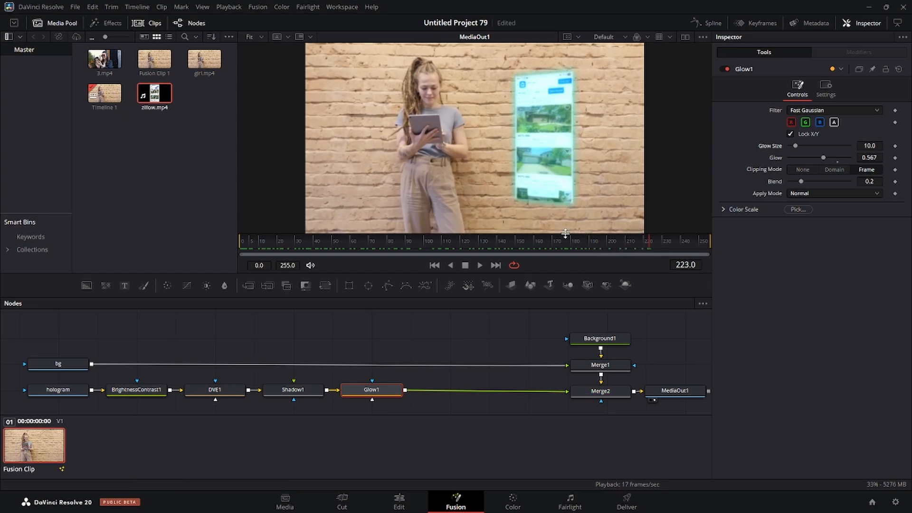
{"action": "left_click_drag", "start_coordinate": [649, 246], "coordinate": [239, 244]}
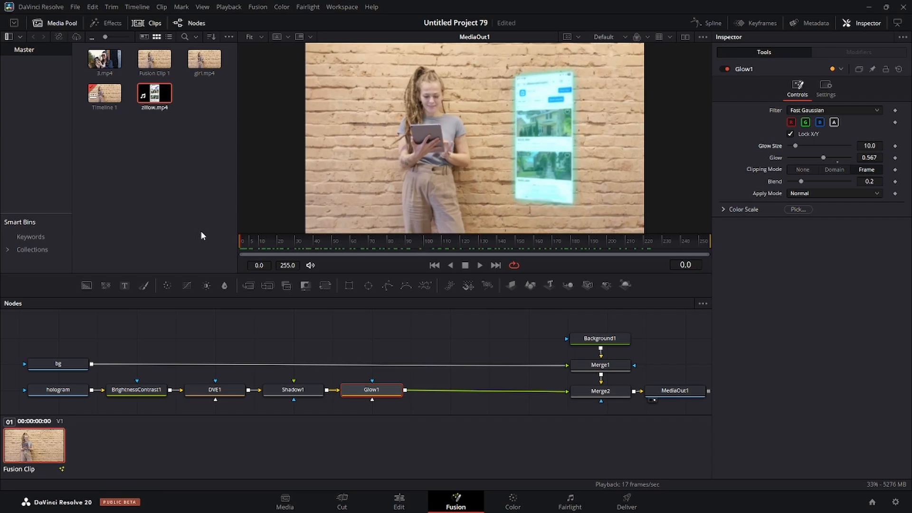
Add a Rectangle mask to the hologram node, about 0.15 wide and 0.74 high, centered over the phone screen at X about 0.695.
{"action": "left_click", "coordinate": [55, 390]}
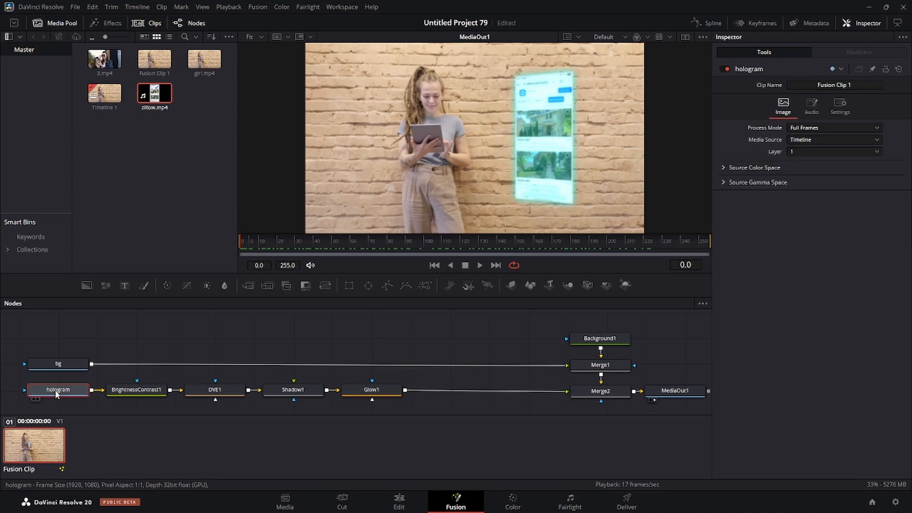
{"action": "left_click", "coordinate": [349, 286]}
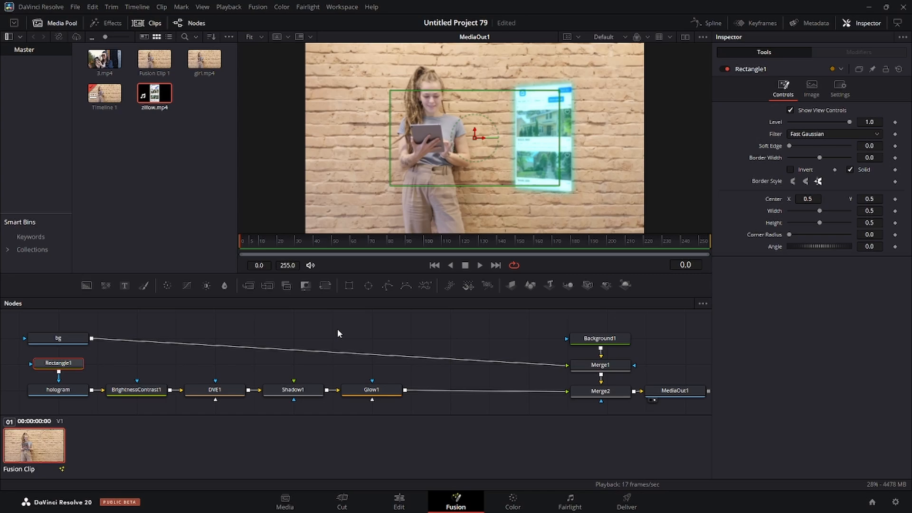
{"action": "left_click_drag", "start_coordinate": [392, 165], "coordinate": [449, 165]}
{"action": "left_click_drag", "start_coordinate": [475, 138], "coordinate": [542, 139]}
{"action": "left_click_drag", "start_coordinate": [552, 188], "coordinate": [557, 211]}
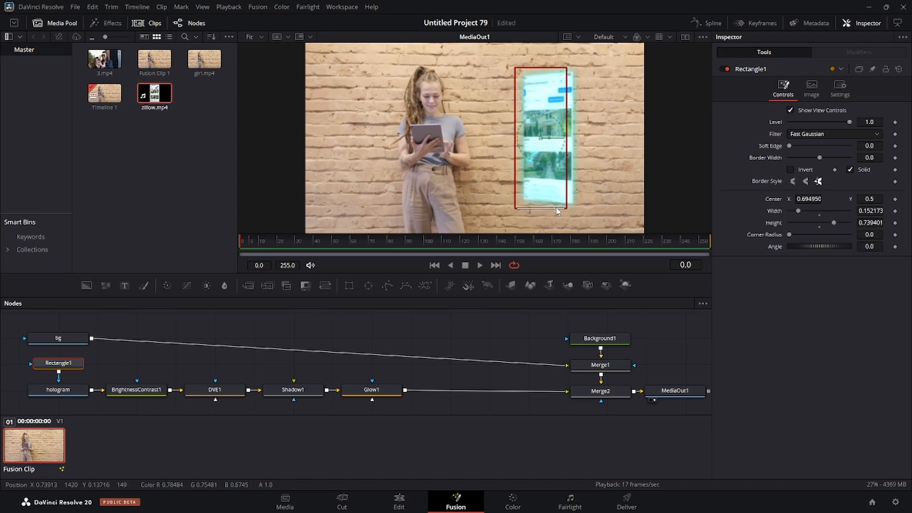
Fit the rectangle mask around the whole hologram: angle about -4.3, width about 0.229, center about X 0.696, Y 0.51.
{"action": "left_click_drag", "start_coordinate": [556, 160], "coordinate": [555, 160]}
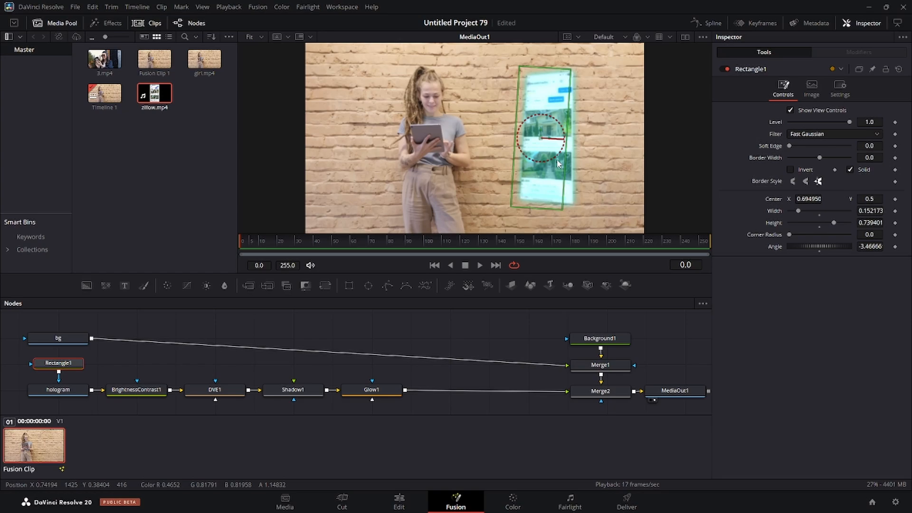
{"action": "left_click_drag", "start_coordinate": [557, 159], "coordinate": [582, 156]}
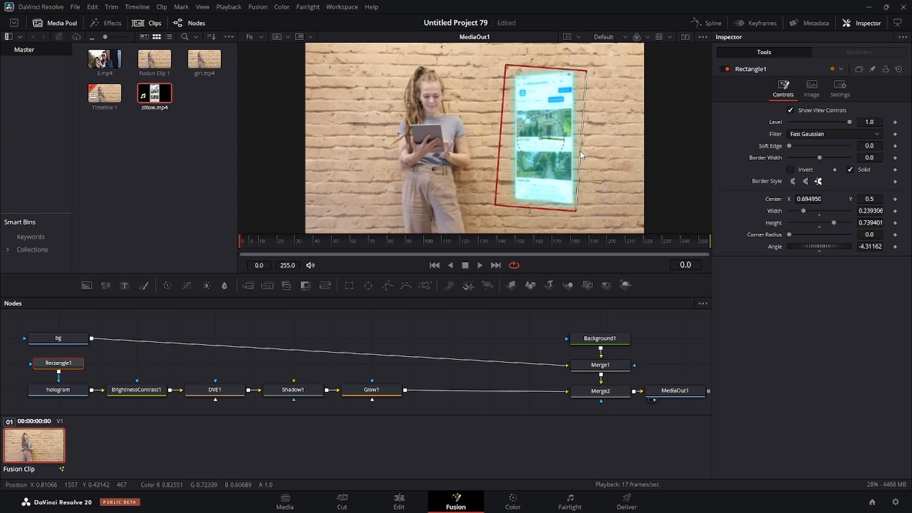
{"action": "left_click_drag", "start_coordinate": [541, 138], "coordinate": [542, 137]}
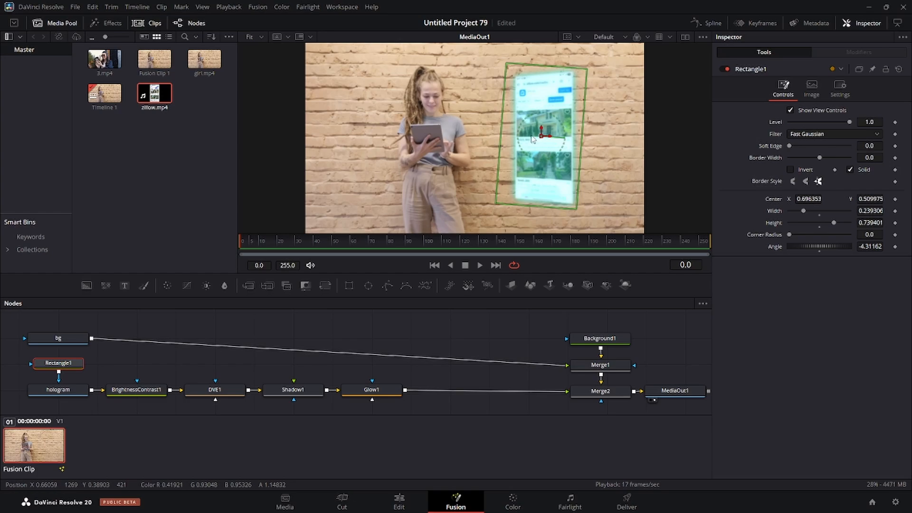
{"action": "left_click_drag", "start_coordinate": [504, 159], "coordinate": [503, 156]}
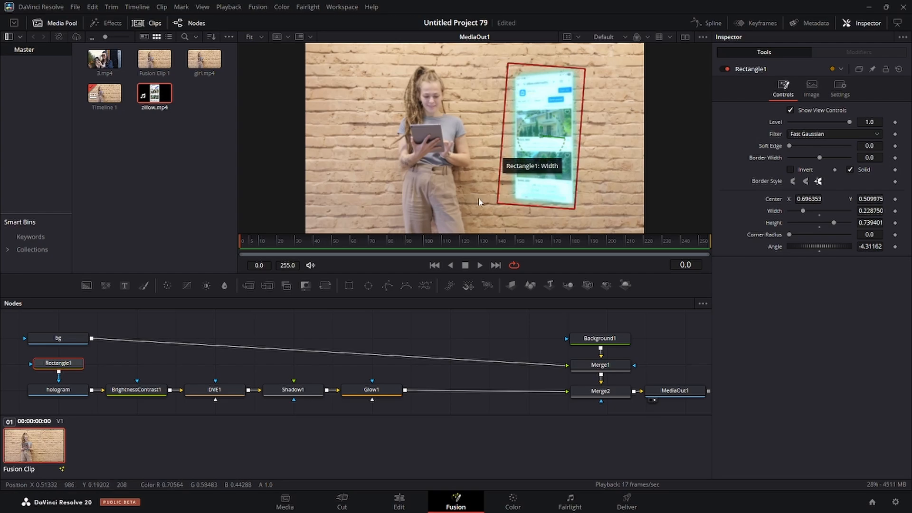
Keyframe the rectangle mask's height from 0 at frame 0 to about 0.74 at frame 8, and play back the reveal.
{"action": "left_click", "coordinate": [253, 240]}
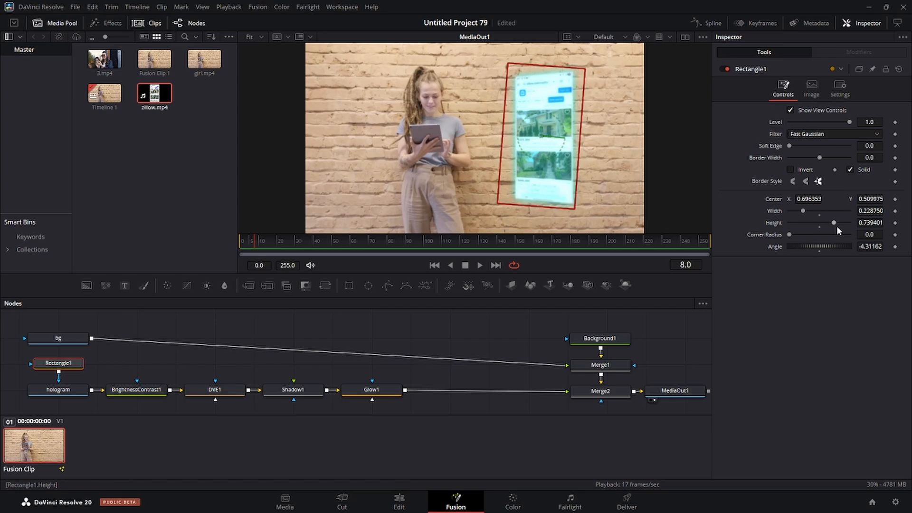
{"action": "left_click", "coordinate": [895, 222]}
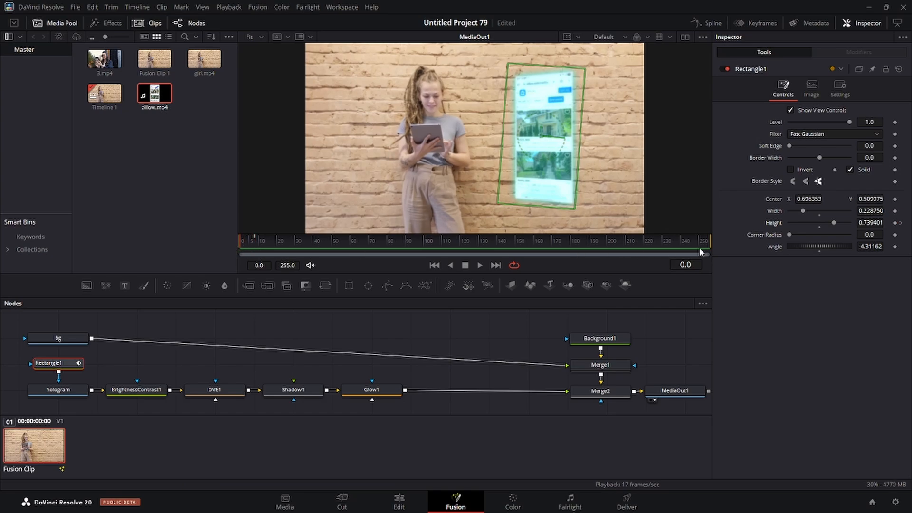
{"action": "left_click_drag", "start_coordinate": [835, 222], "coordinate": [648, 260]}
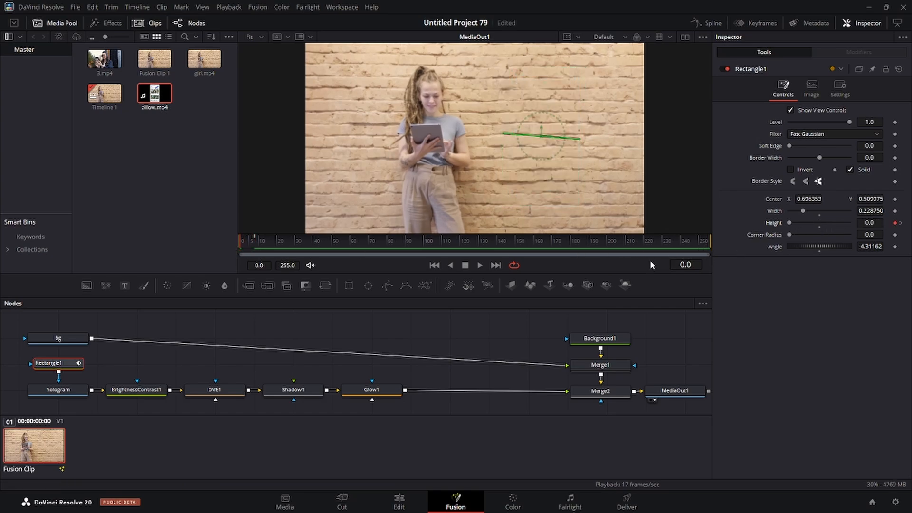
{"action": "left_click", "coordinate": [503, 321]}
{"action": "left_click", "coordinate": [480, 265]}
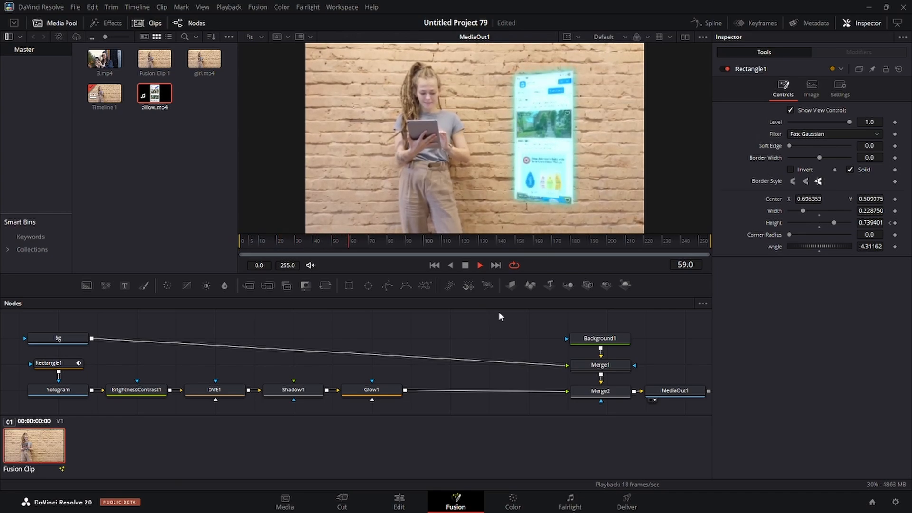
{"action": "left_click", "coordinate": [465, 266]}
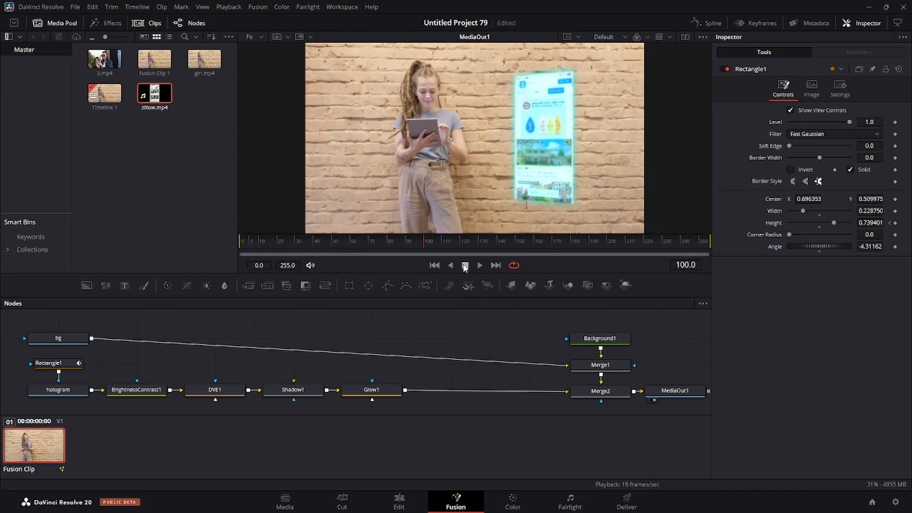
{"action": "left_click_drag", "start_coordinate": [423, 238], "coordinate": [181, 255]}
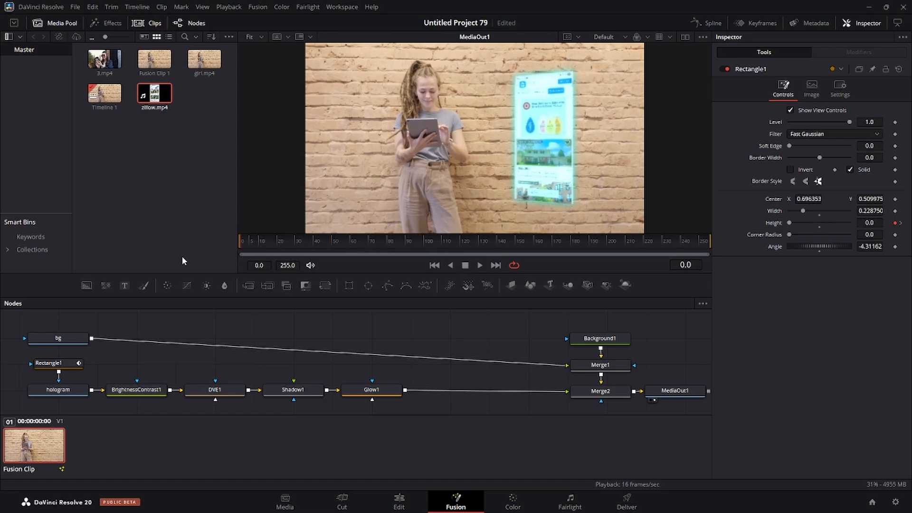
Review the hologram reveal in the Fusion composition, and play the finished Fusion Clip 1 from its start on the Edit page timeline.
{"action": "left_click", "coordinate": [479, 265]}
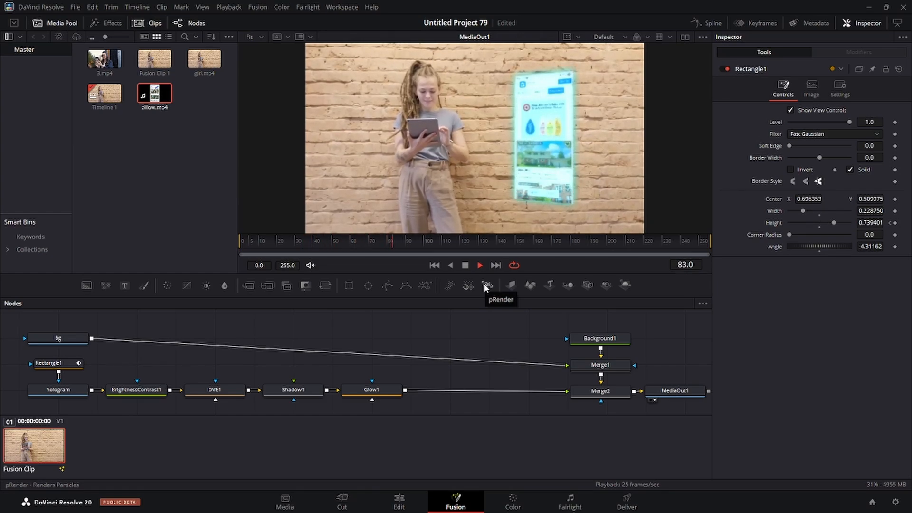
{"action": "left_click", "coordinate": [464, 265]}
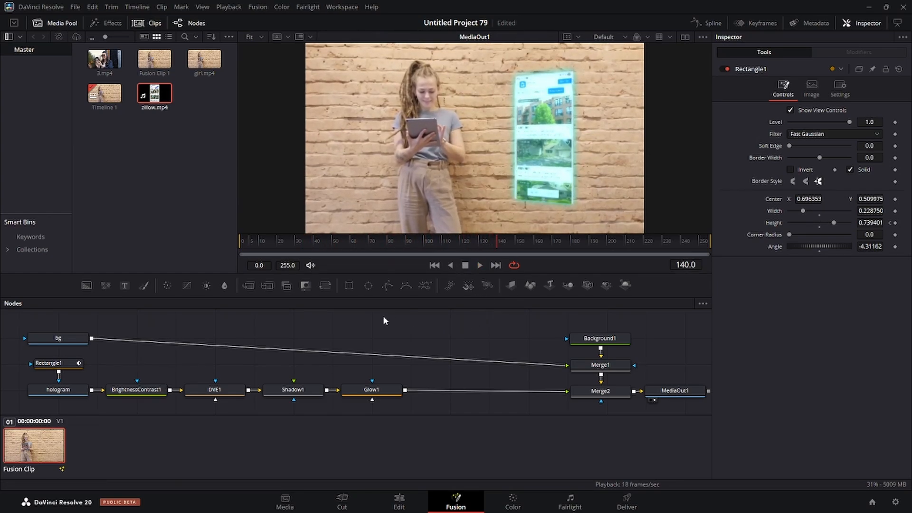
{"action": "left_click", "coordinate": [398, 501]}
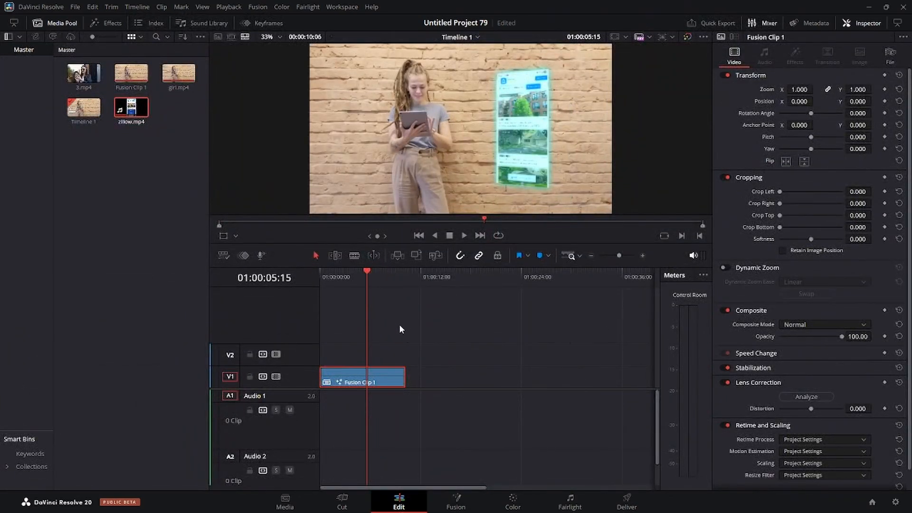
{"action": "key", "text": "Home"}
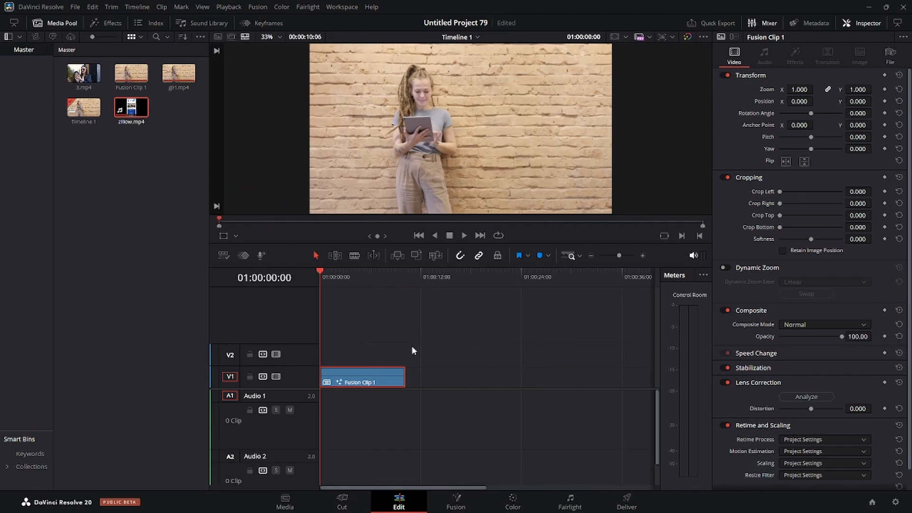
{"action": "key", "text": "space"}
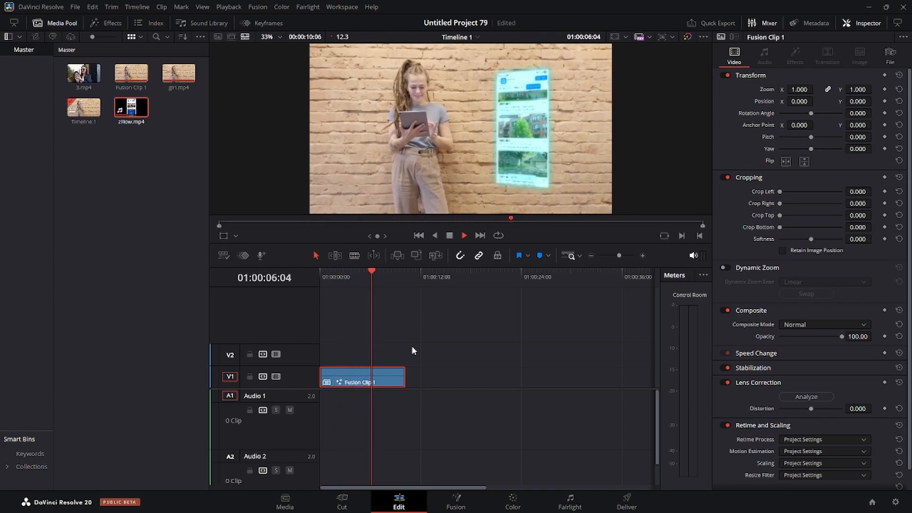
{"action": "left_click", "coordinate": [450, 236]}
{"action": "left_click", "coordinate": [418, 235]}
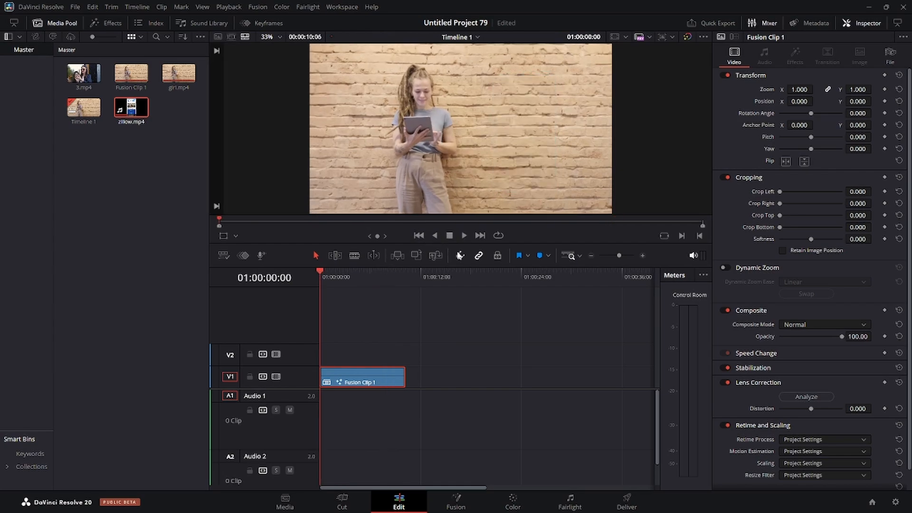
{"action": "left_click", "coordinate": [463, 236]}
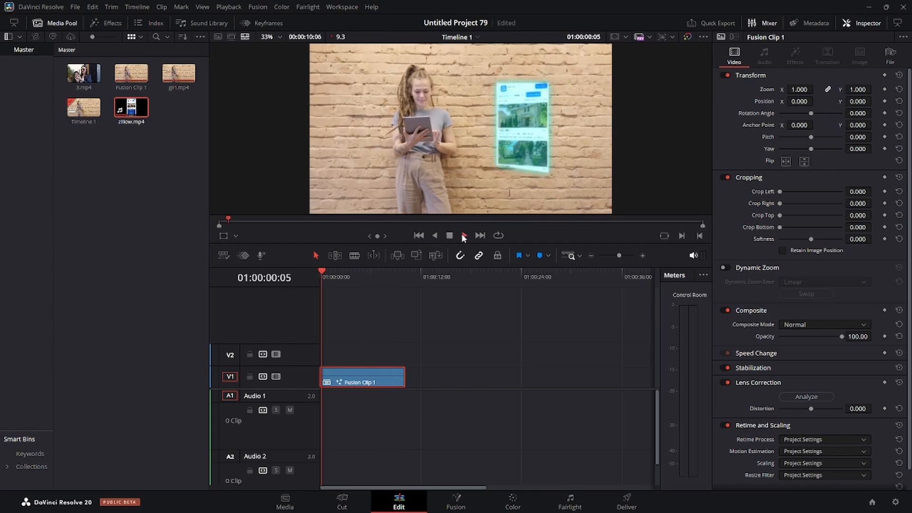